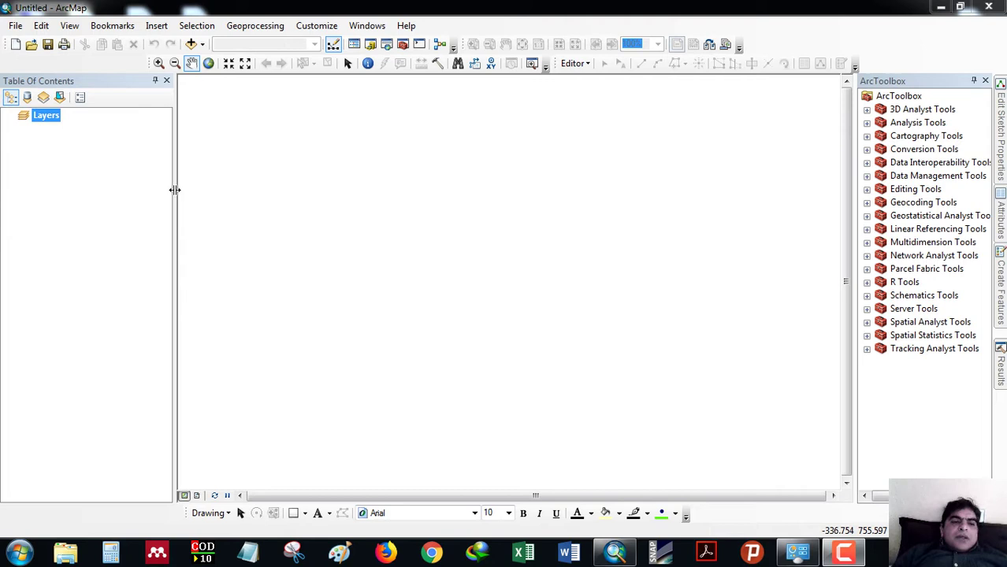
- Drag the Table Of Contents splitter a few pixels right to widen the panel
left_click_drag(175, 190, 180, 189)
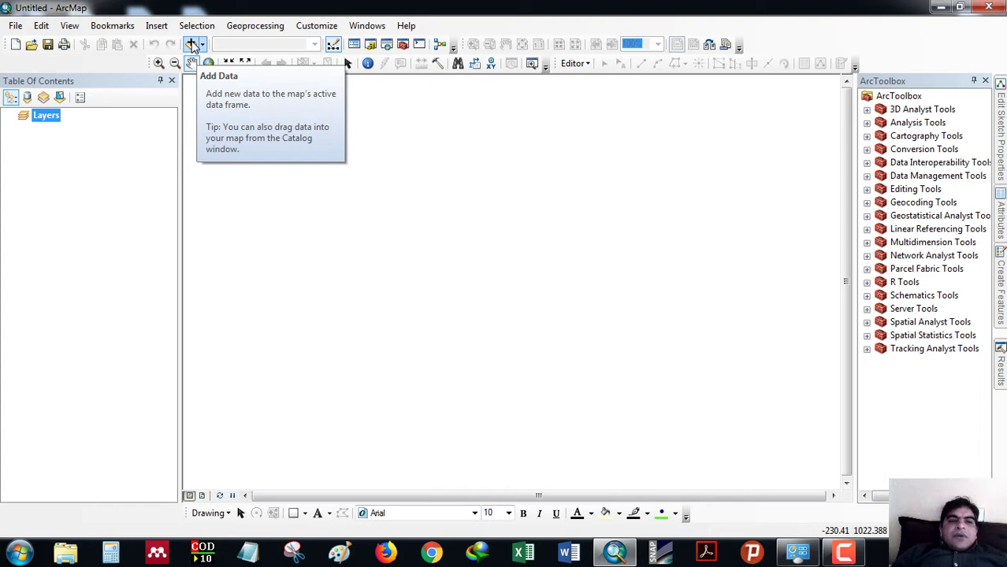
- Add Band_4.tif and Band_5.tif from E:\Data17\Raster\Adwa to the map
left_click(193, 45)
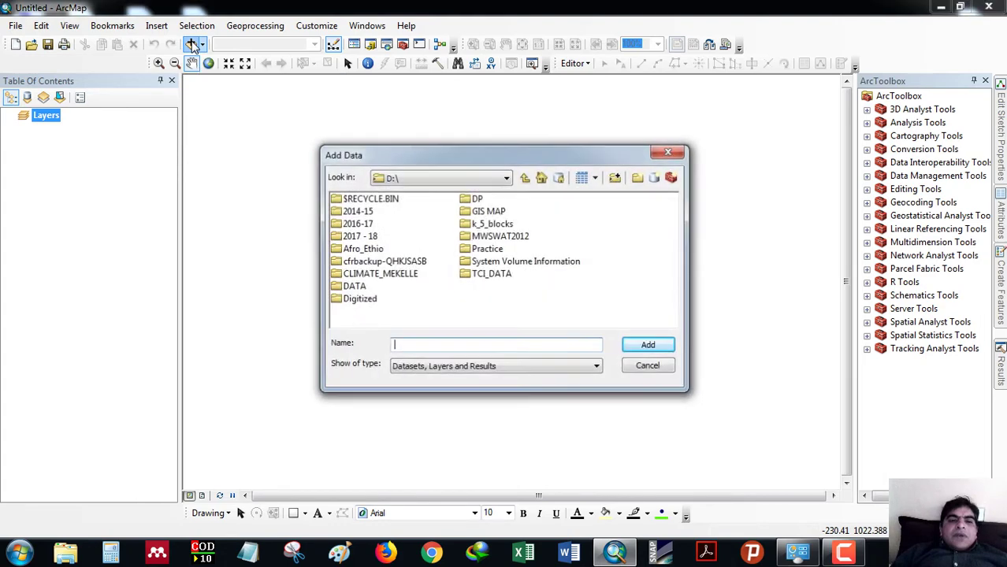
left_click(426, 186)
left_click(408, 250)
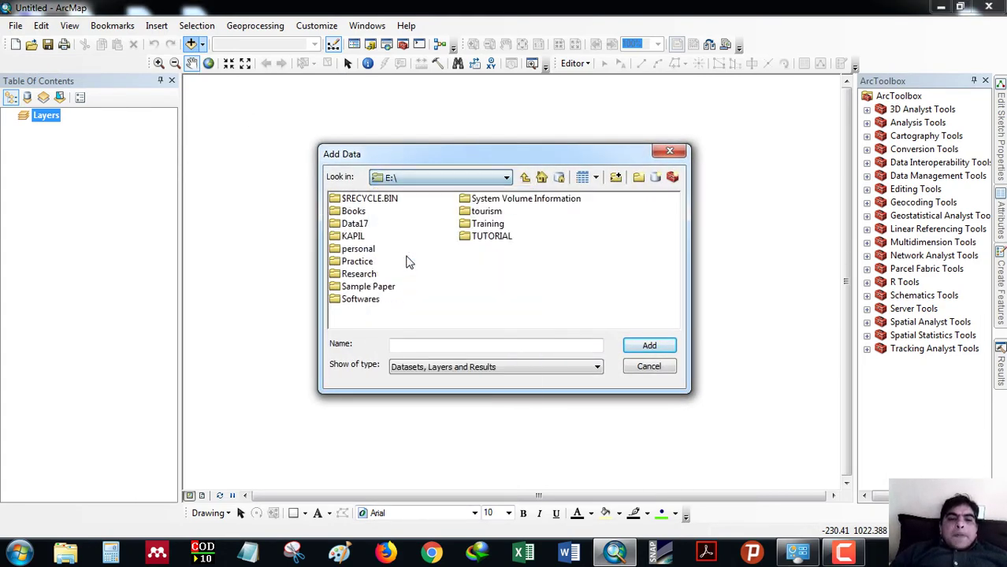
double_click(358, 225)
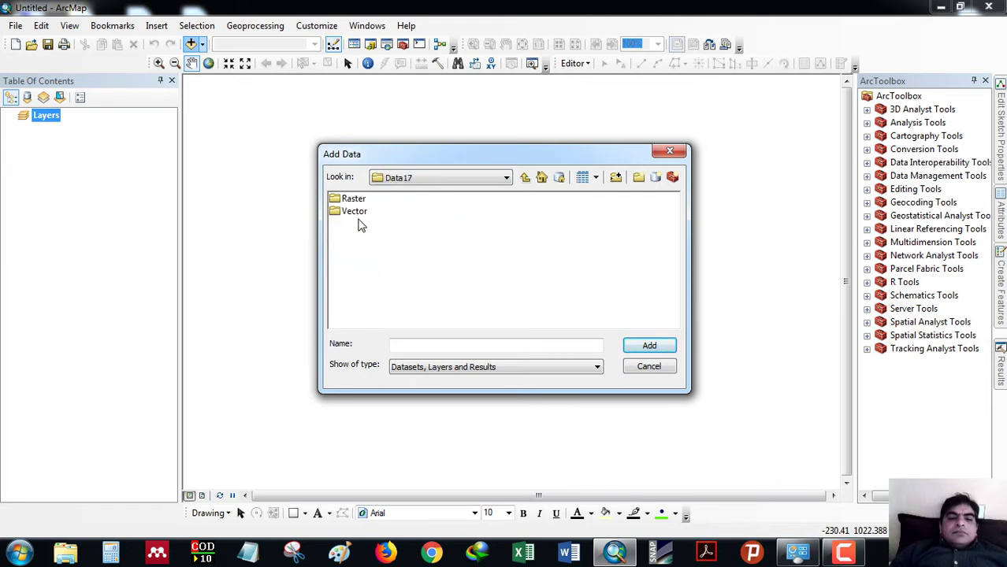
double_click(356, 199)
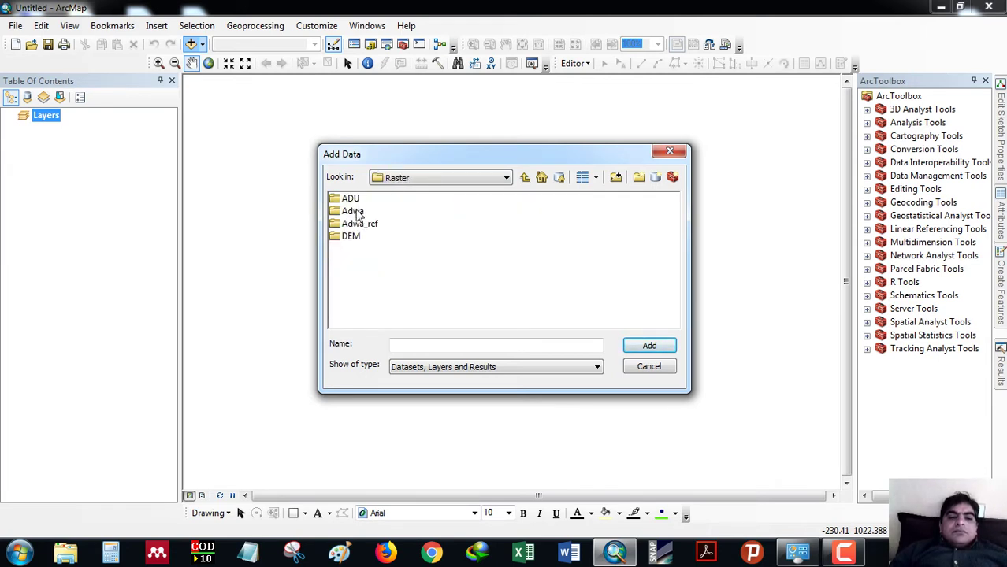
double_click(354, 212)
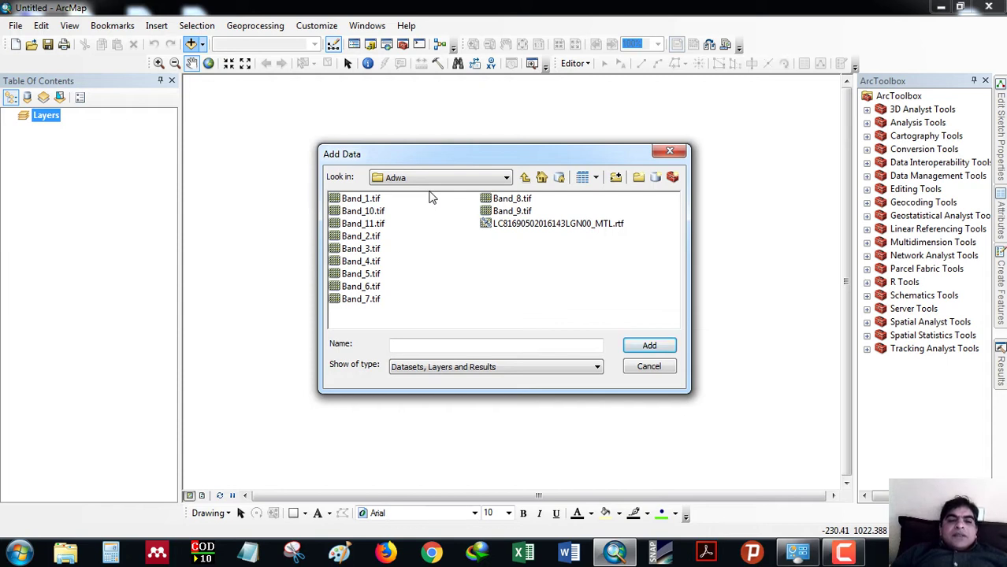
left_click(370, 262)
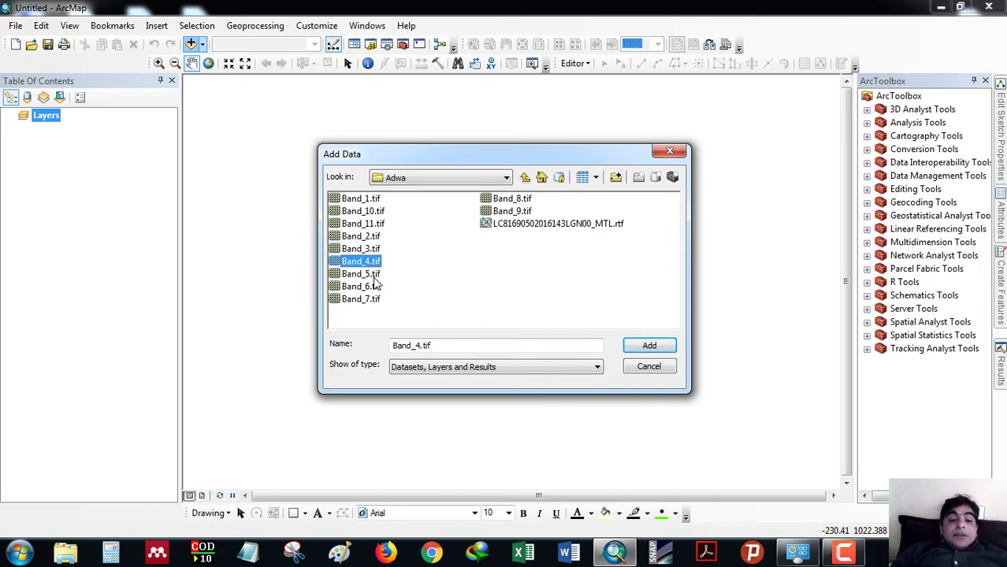
left_click(375, 275, "ctrl")
left_click(651, 349)
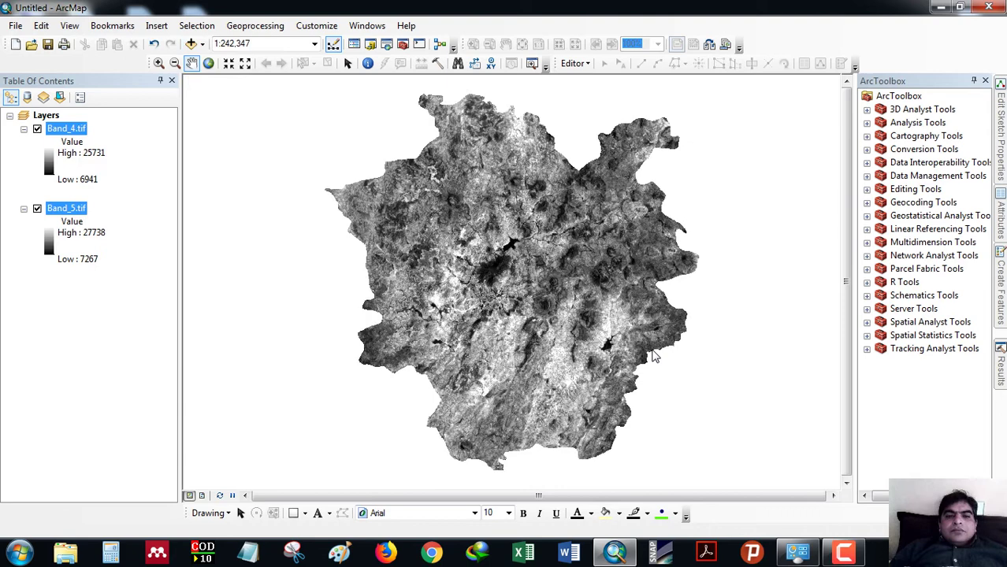
- Nudge the map view and cancel Band_4's colour ramp selection, keeping greyscale
left_click_drag(532, 303, 528, 301)
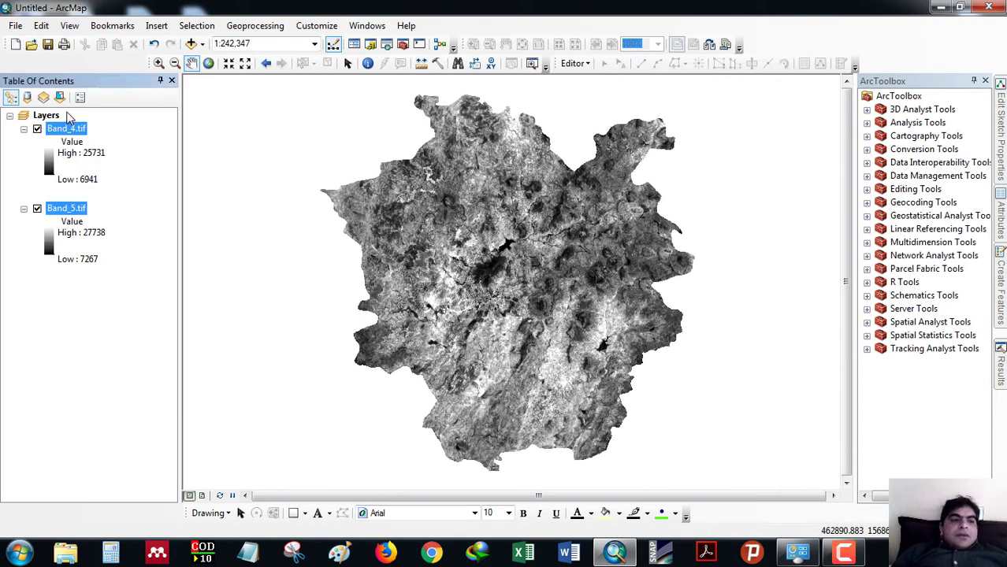
left_click(52, 197)
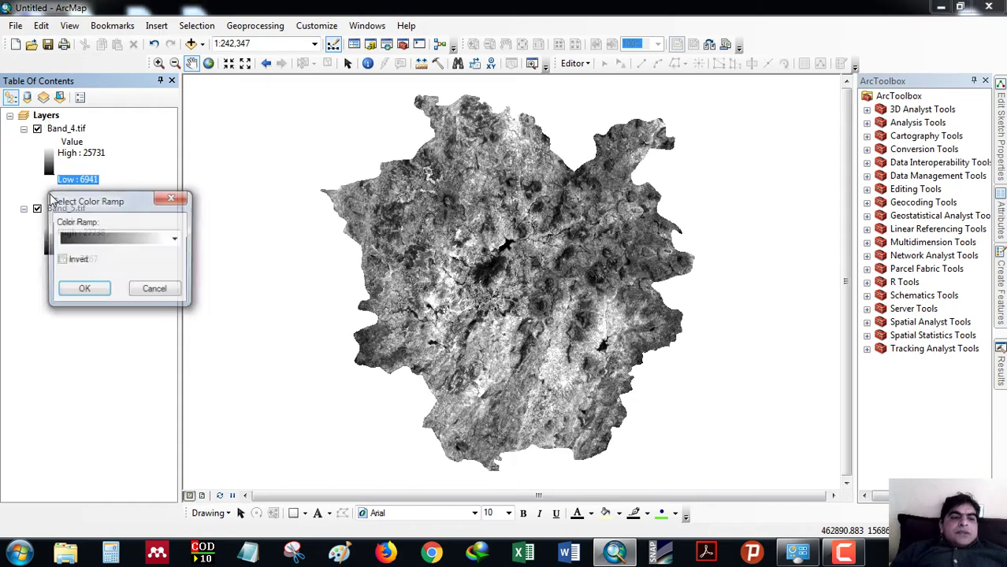
left_click(156, 292)
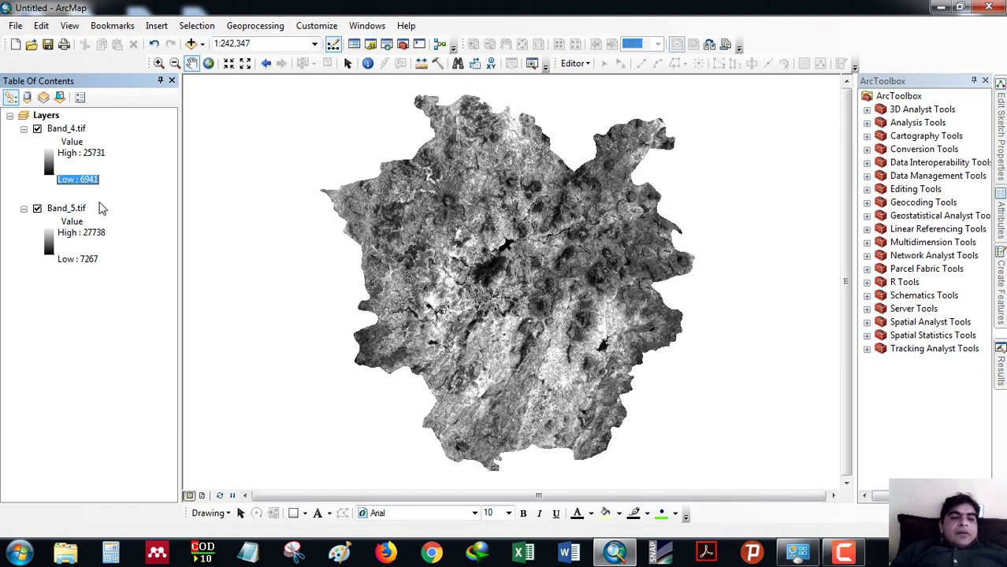
left_click(79, 207)
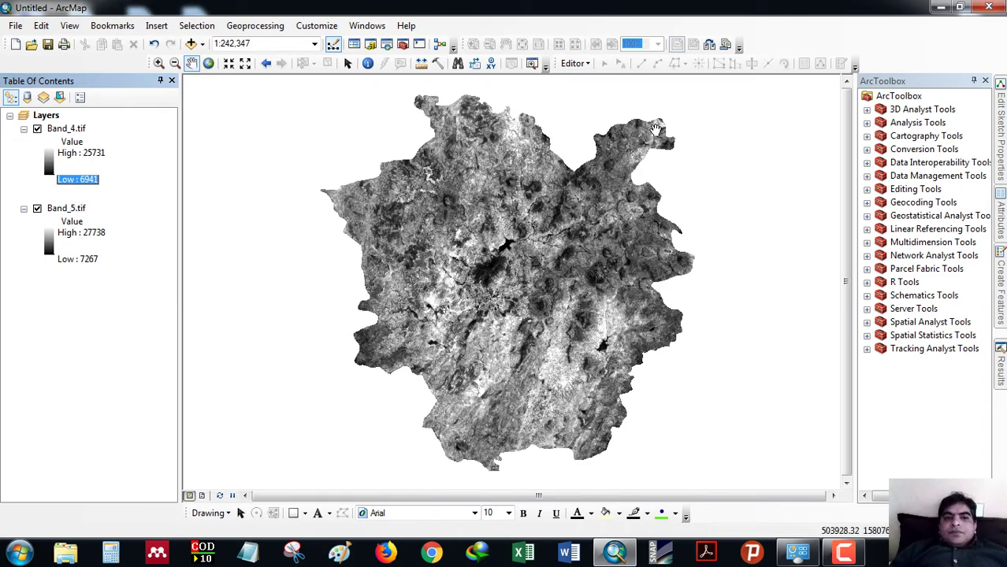
left_click(96, 323)
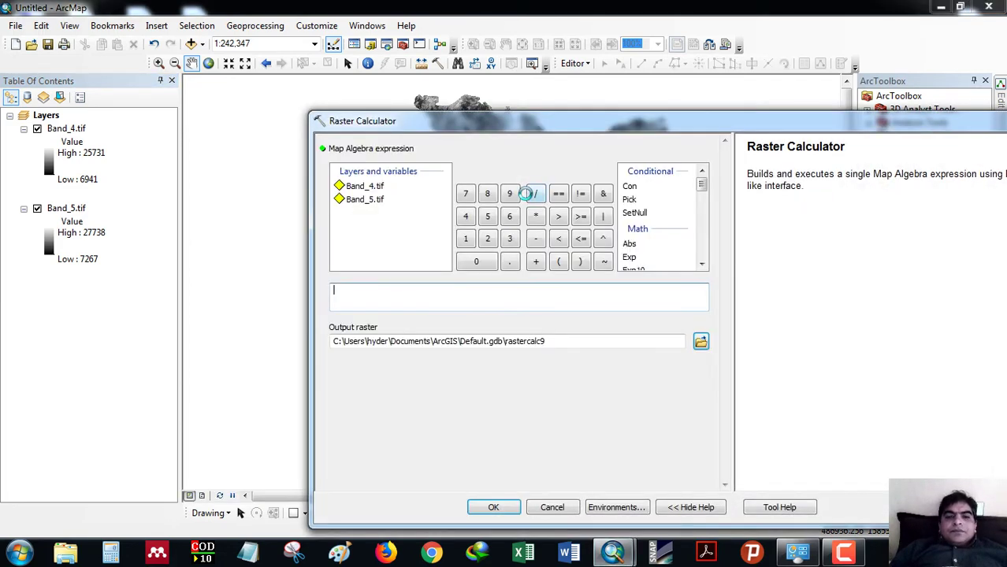
- Start the expression with ((0.00002 * "Band_4.tif" using the calculator keypad
left_click(401, 294)
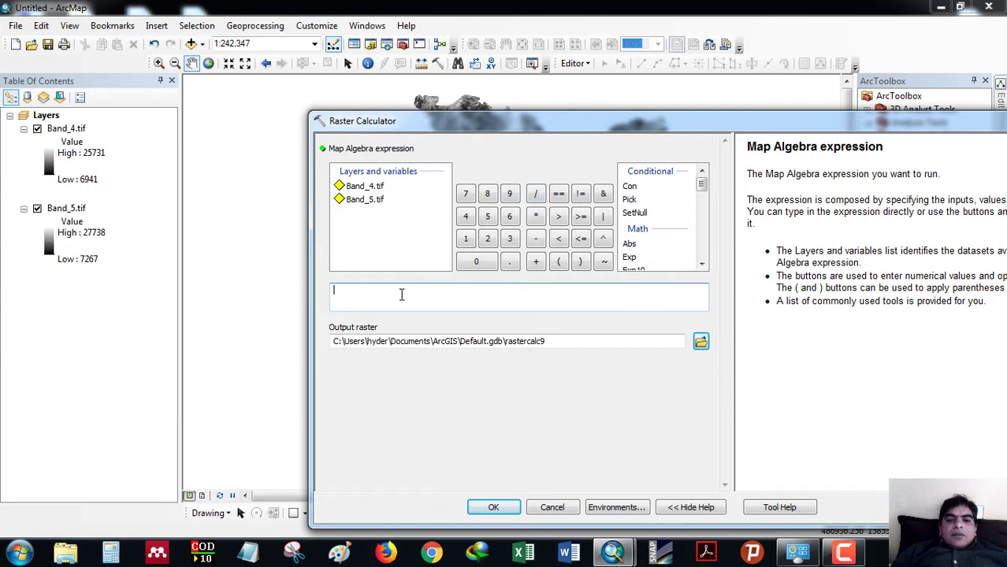
left_click(555, 263)
left_click(476, 263)
left_click(511, 264)
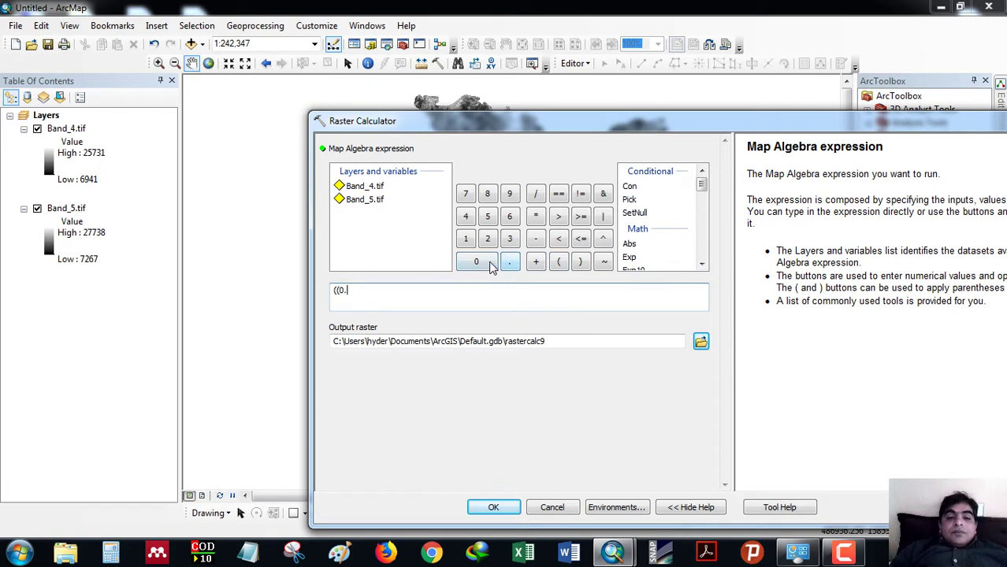
left_click(490, 266)
left_click(490, 266)
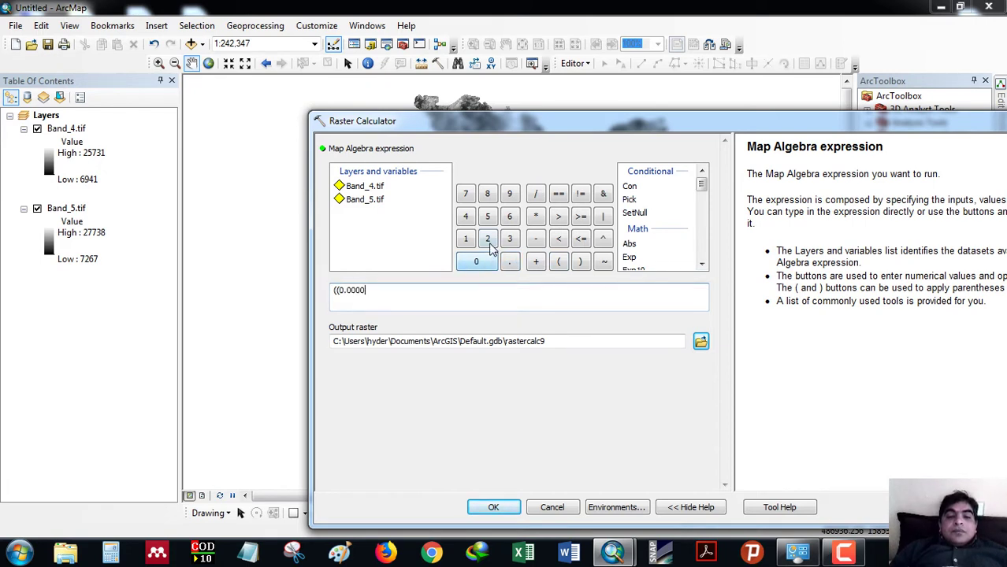
left_click(489, 240)
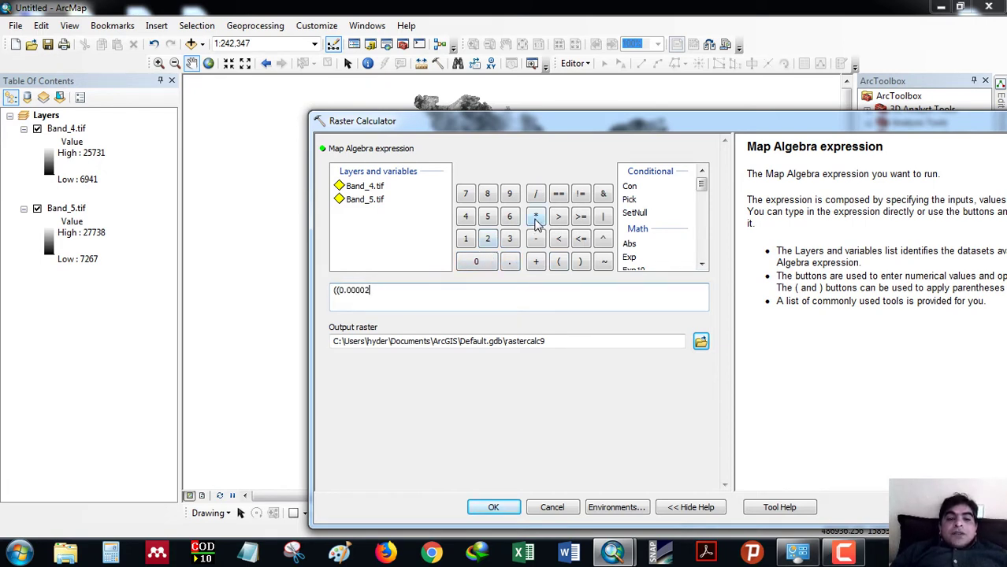
left_click(536, 217)
double_click(380, 188)
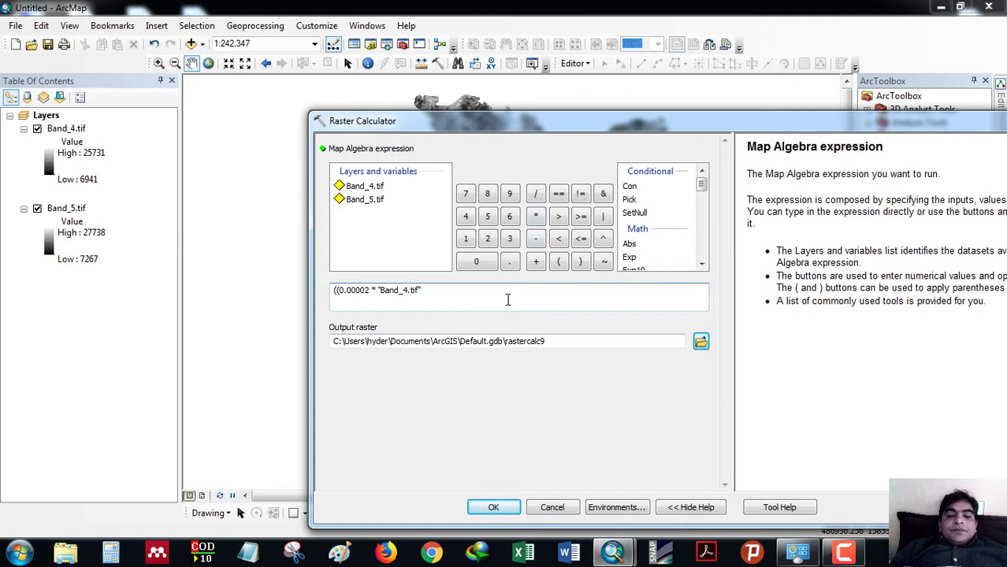
- Finish the expression with - 0.1) / 0.915
left_click(508, 299)
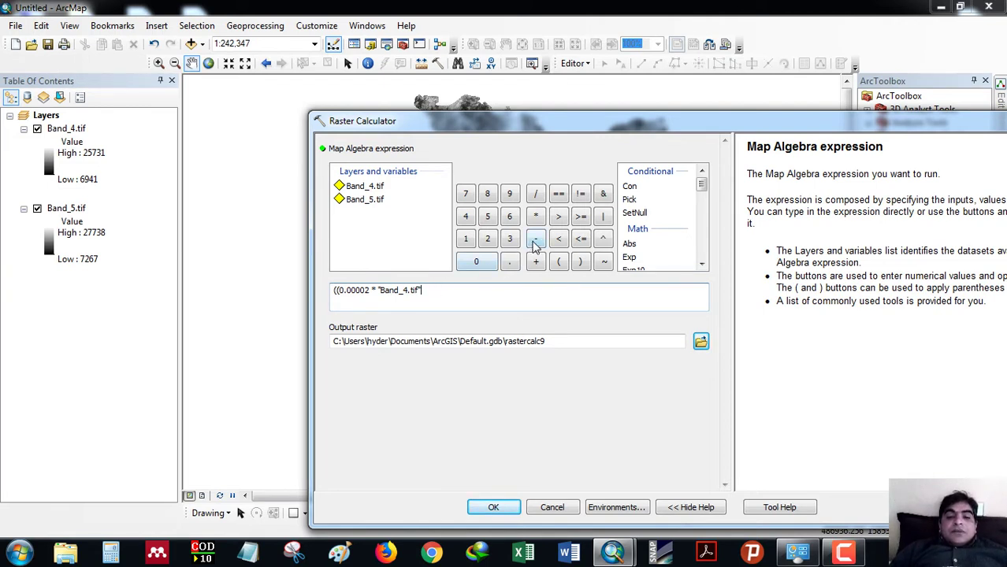
left_click(534, 246)
left_click(492, 265)
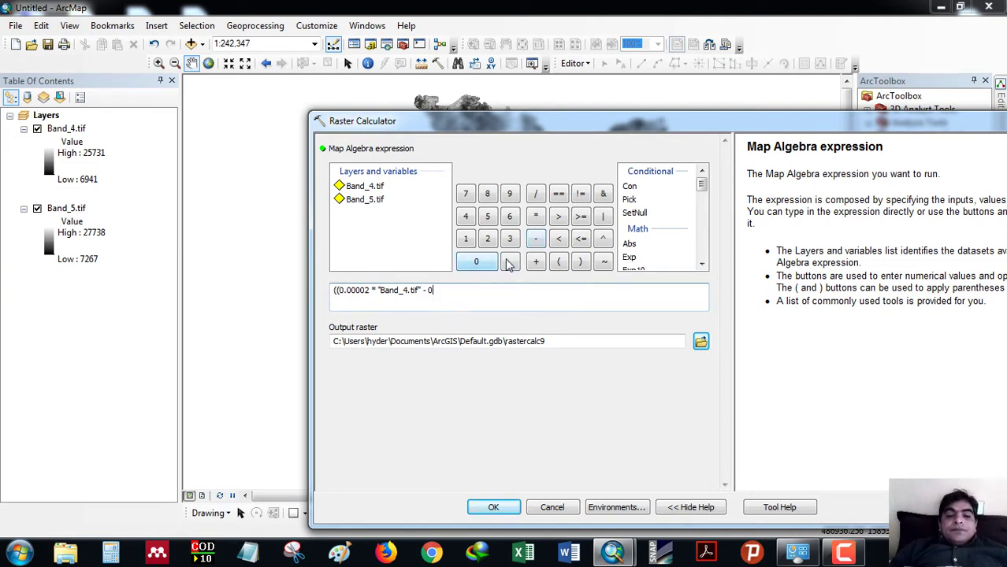
left_click(510, 263)
left_click(469, 241)
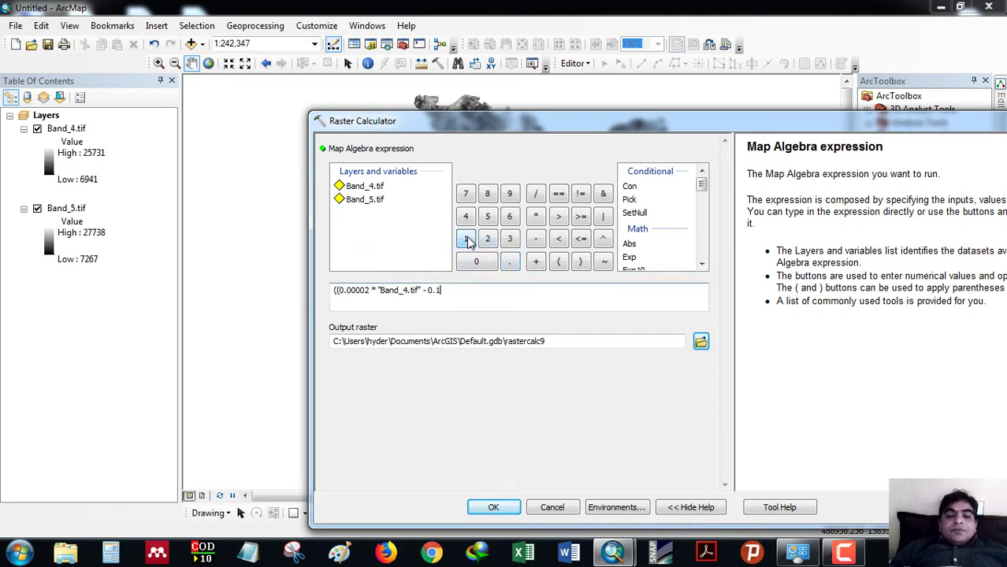
left_click(580, 262)
left_click(535, 194)
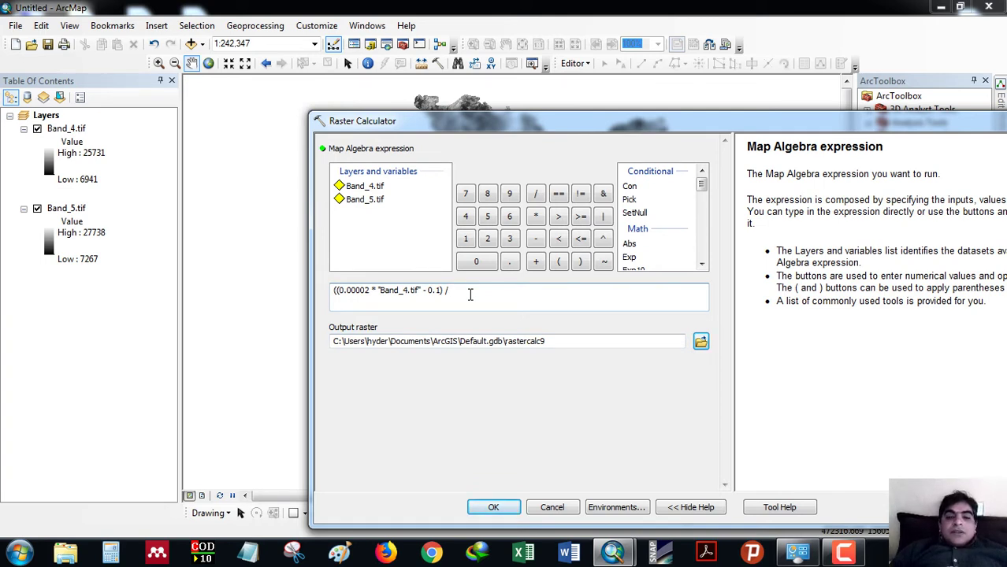
left_click(476, 262)
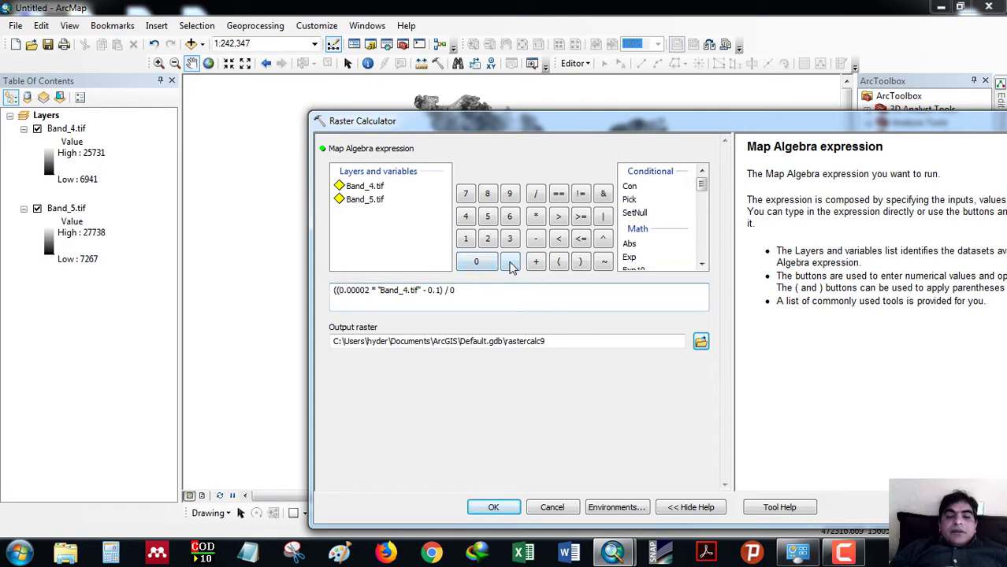
left_click(509, 263)
left_click(510, 197)
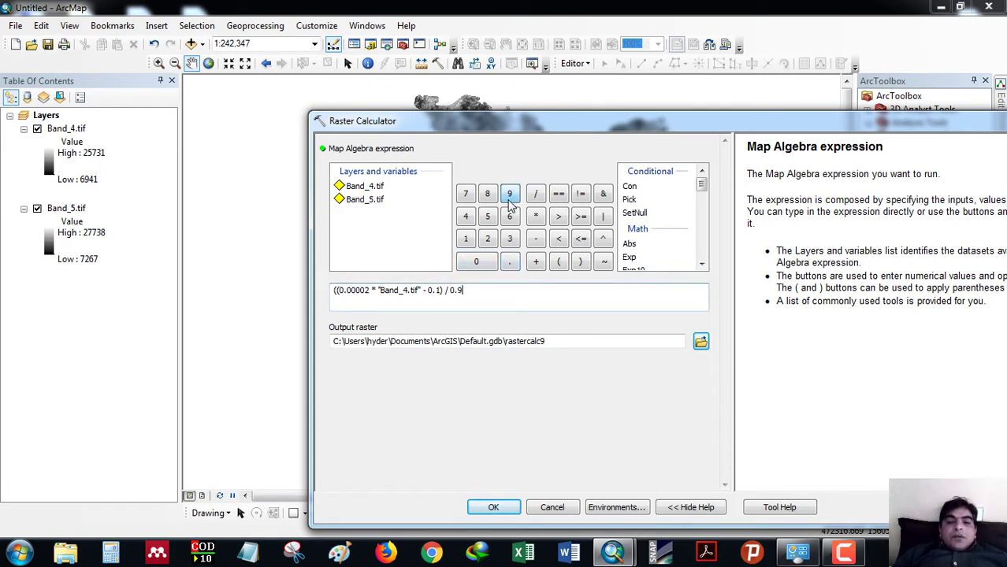
left_click(466, 238)
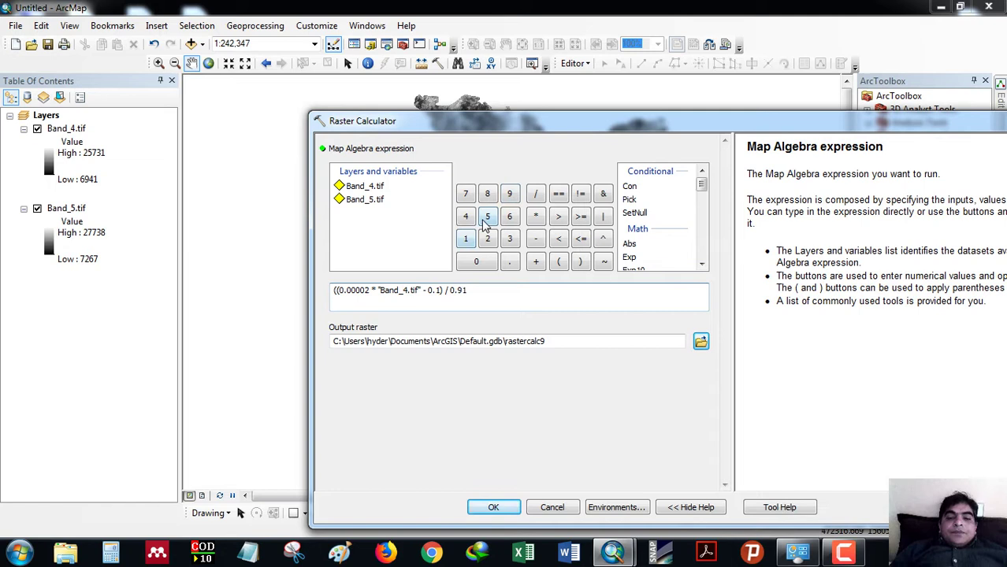
left_click(486, 223)
- Copy the full expression text and select the default output raster name
left_click_drag(481, 290, 252, 293)
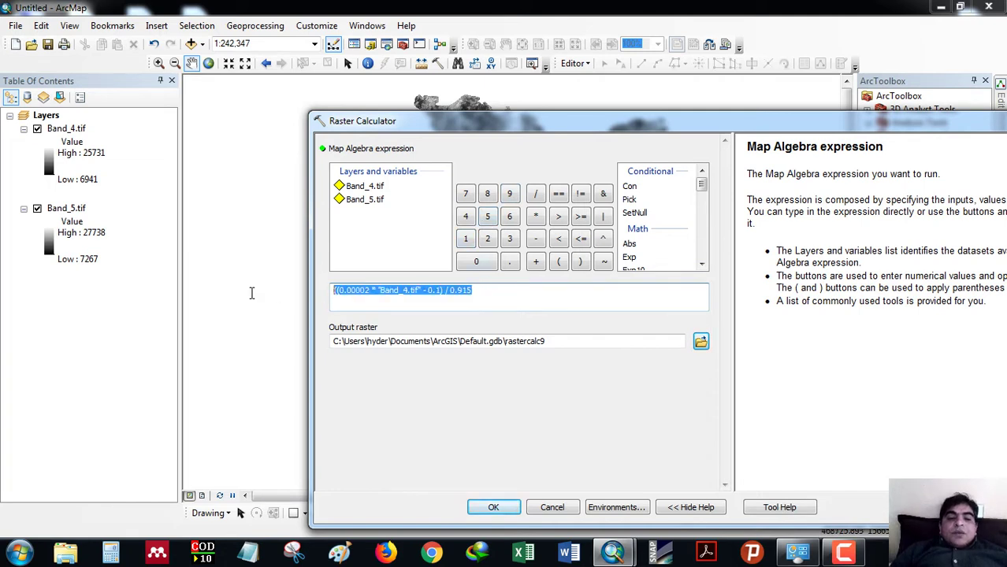
right_click(397, 292)
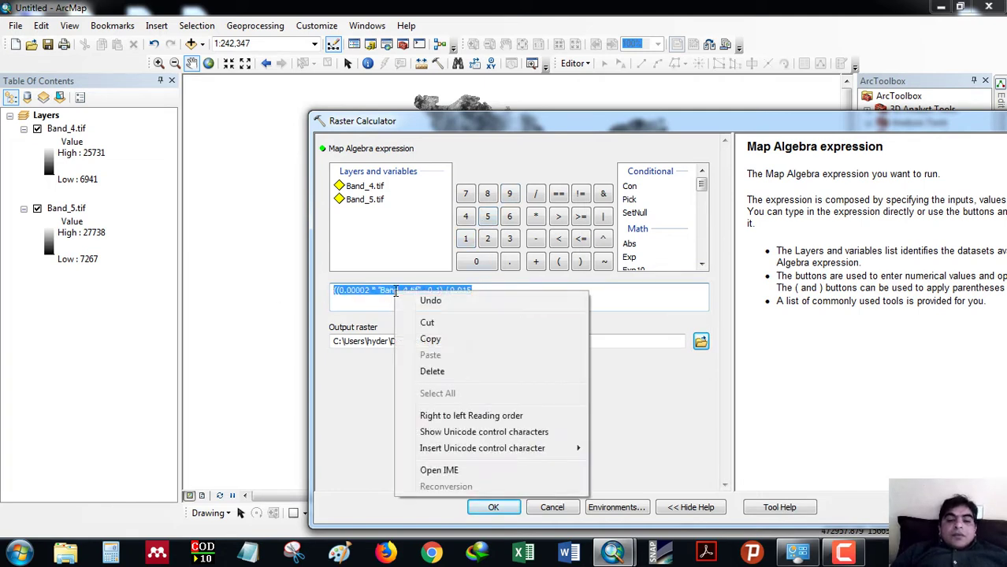
left_click(441, 339)
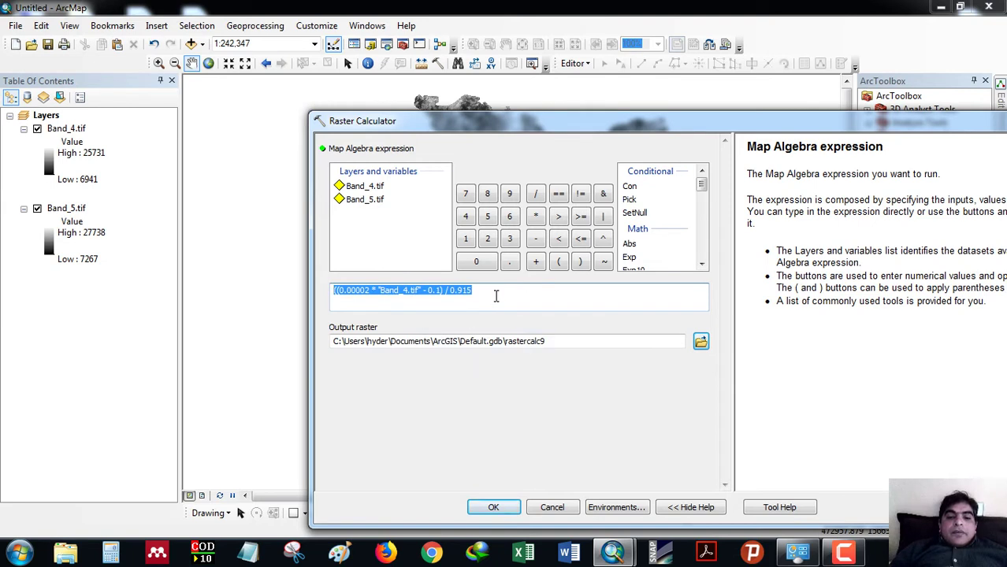
left_click(494, 295)
left_click_drag(547, 342, 507, 352)
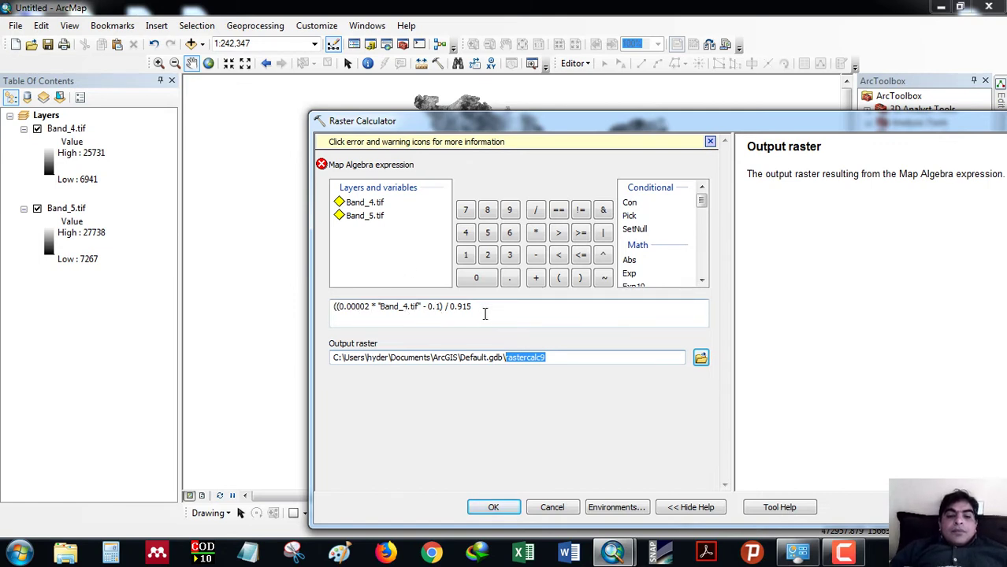
- Delete the extra '(', name the output b4 in Default.gdb, and run the calculation
left_click(336, 307)
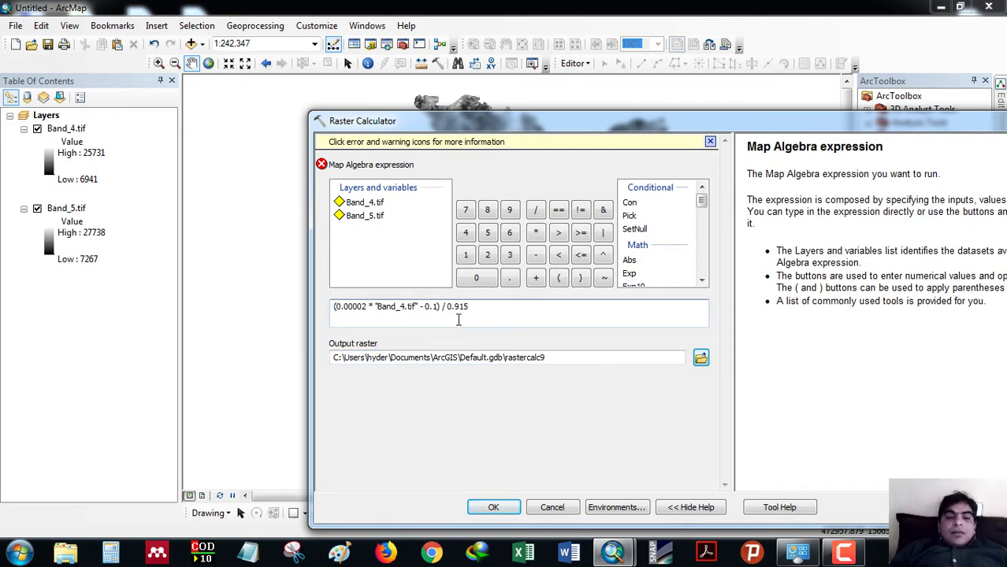
left_click(327, 169)
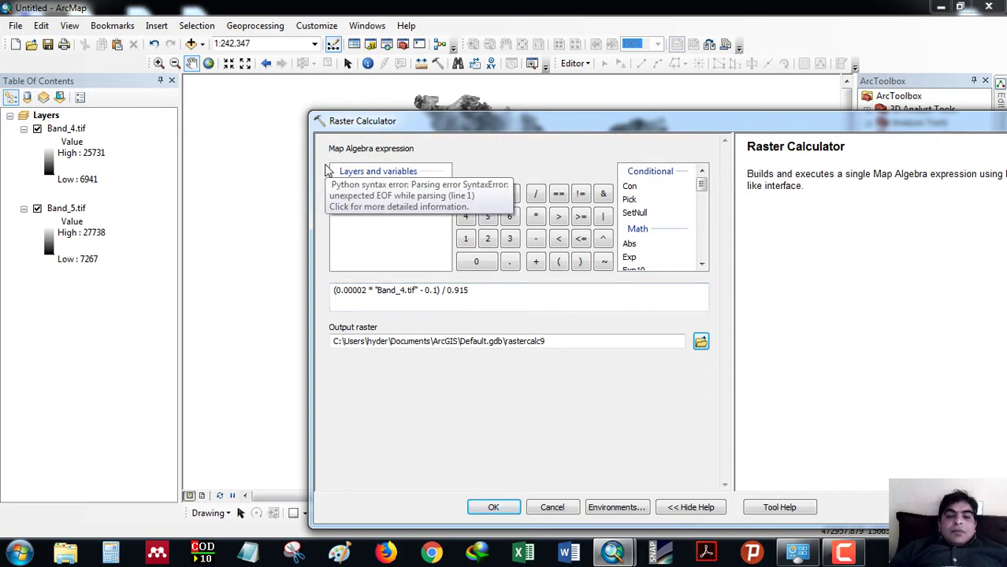
left_click_drag(557, 341, 505, 339)
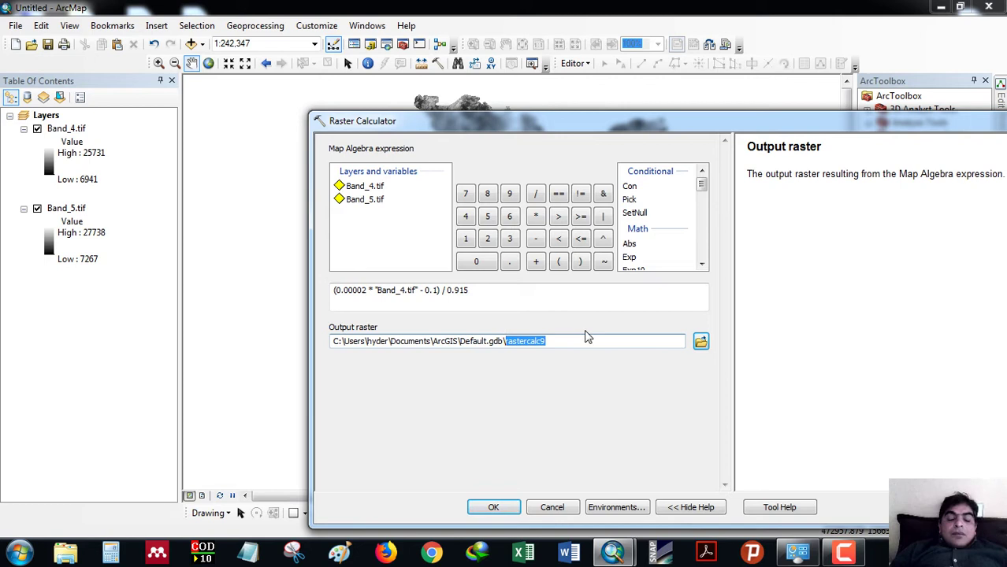
type("b4")
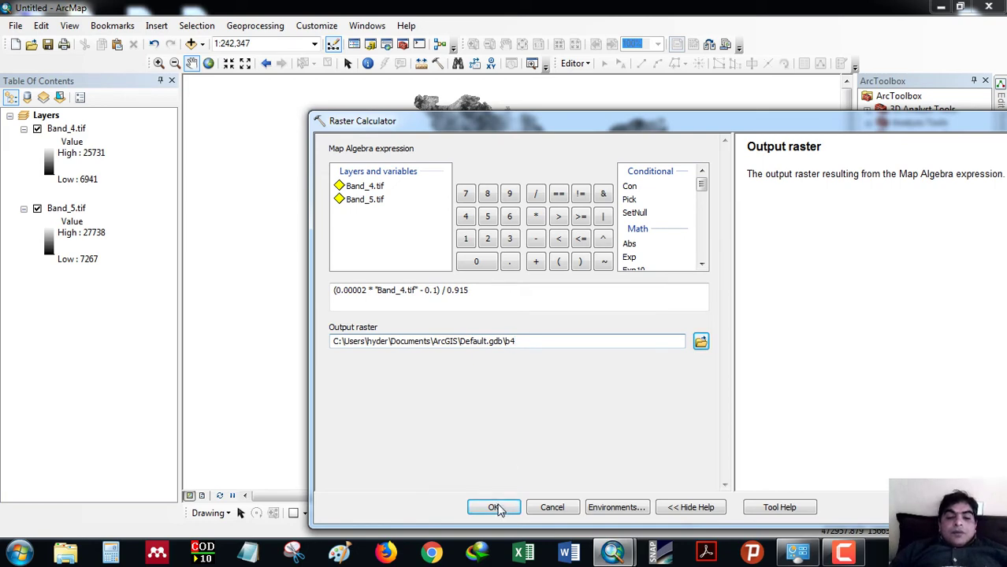
left_click(494, 506)
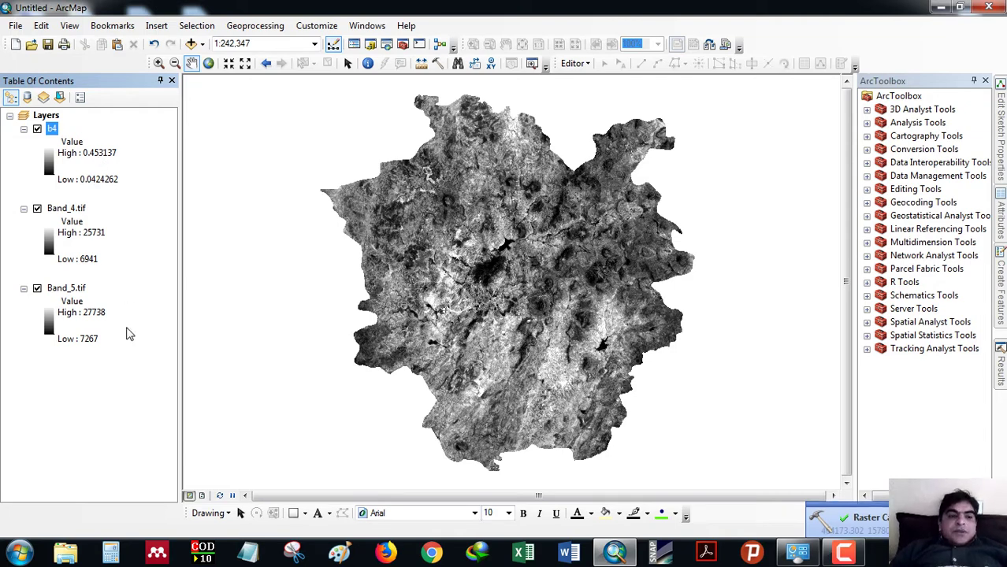
- Remove the Band_4.tif layer from the Table of Contents
left_click(78, 209)
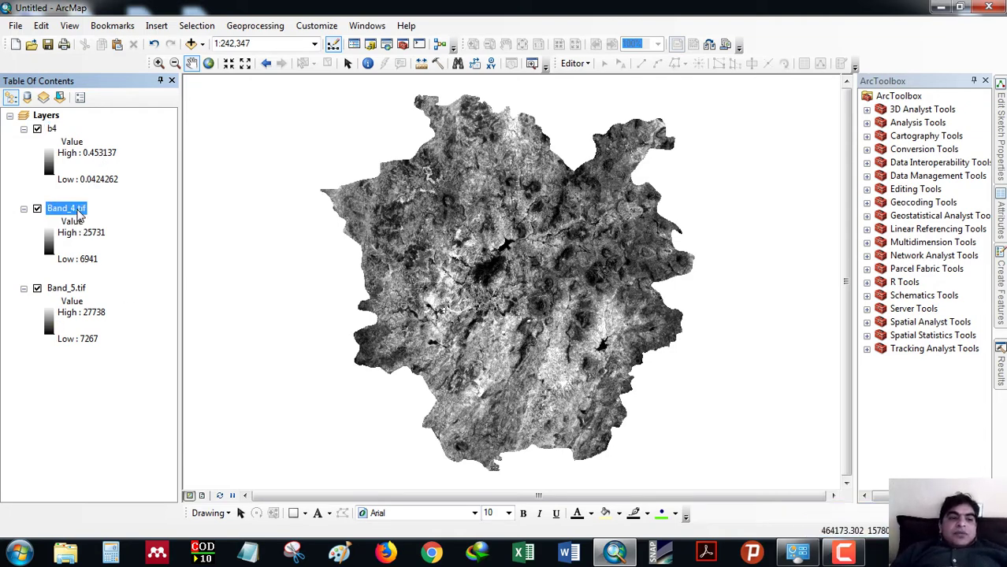
right_click(77, 212)
left_click(114, 231)
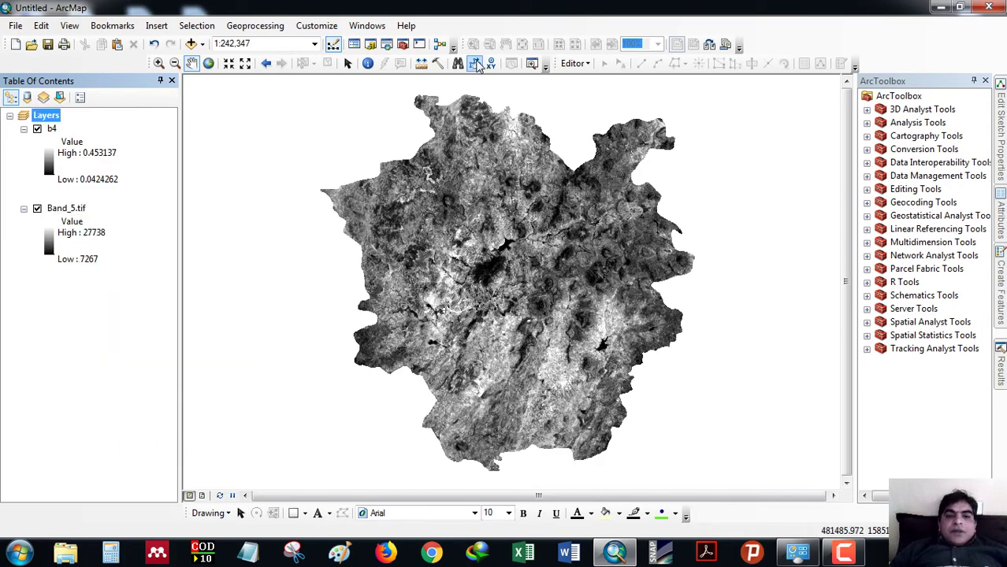
- Paste the copied Band_4 reflectance expression into a new Raster Calculator
left_click(439, 63)
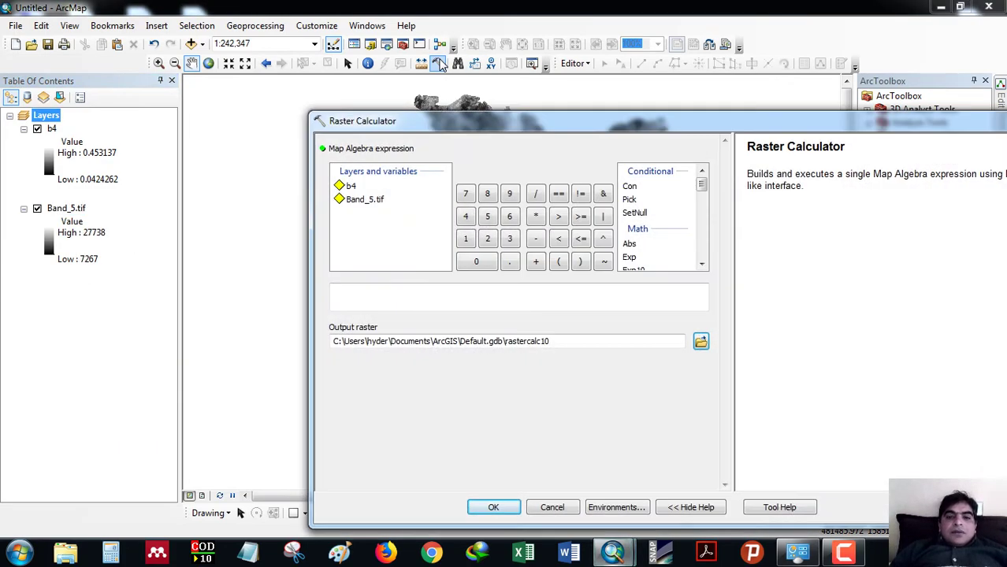
left_click(422, 294)
right_click(421, 294)
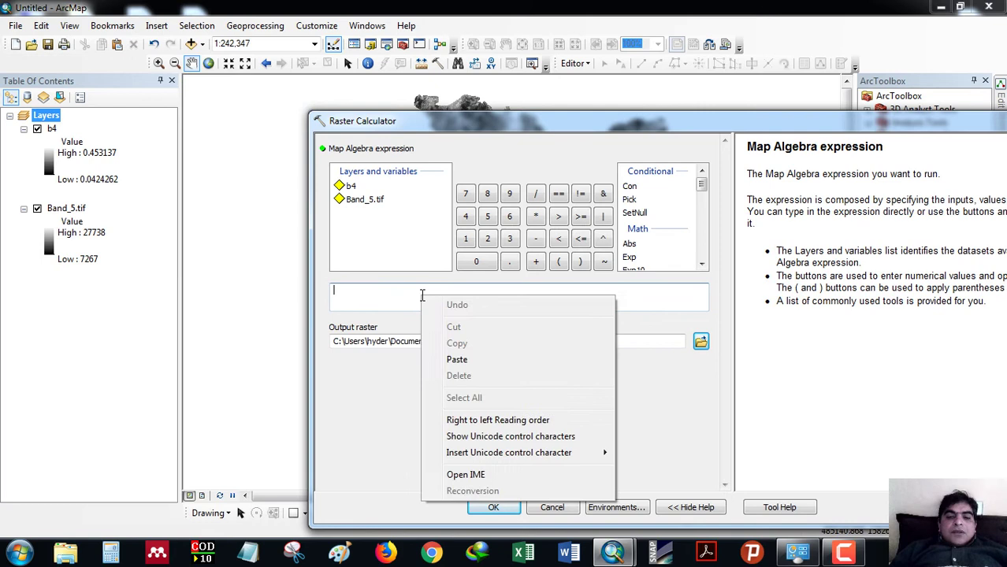
left_click(458, 359)
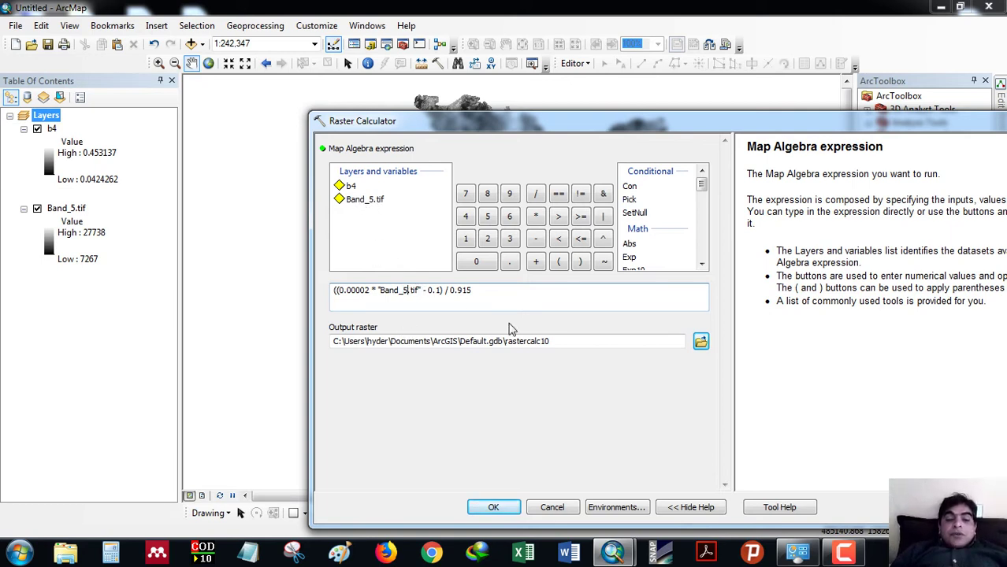
- Change the band to Band_5.tif, delete the extra '(', and output b5
left_click(557, 341)
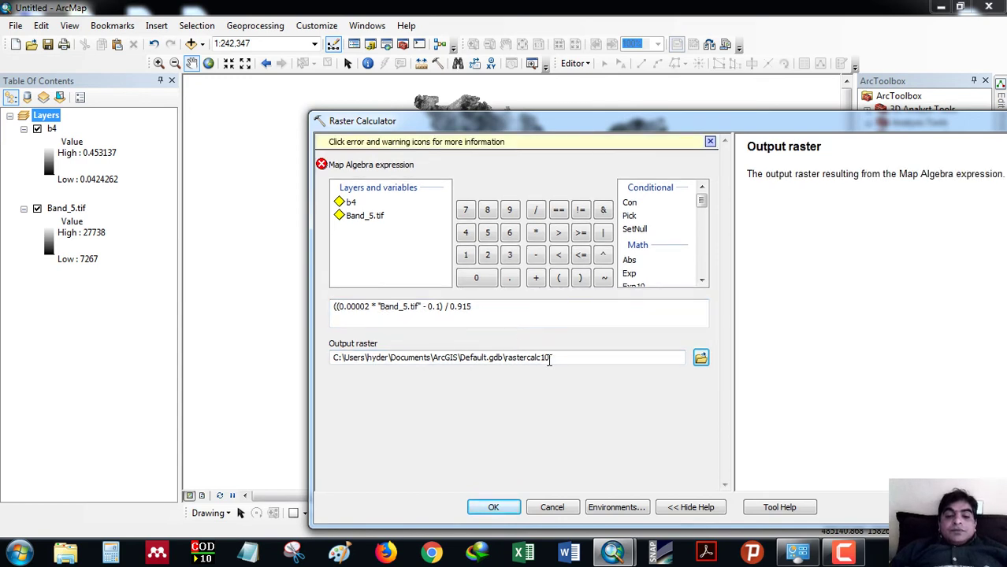
left_click(341, 306)
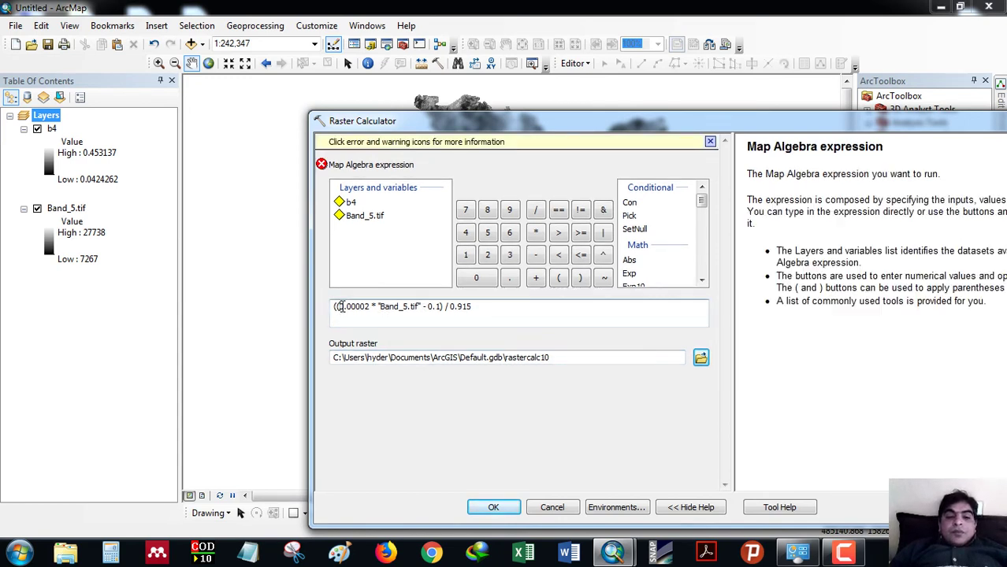
key("BackSpace")
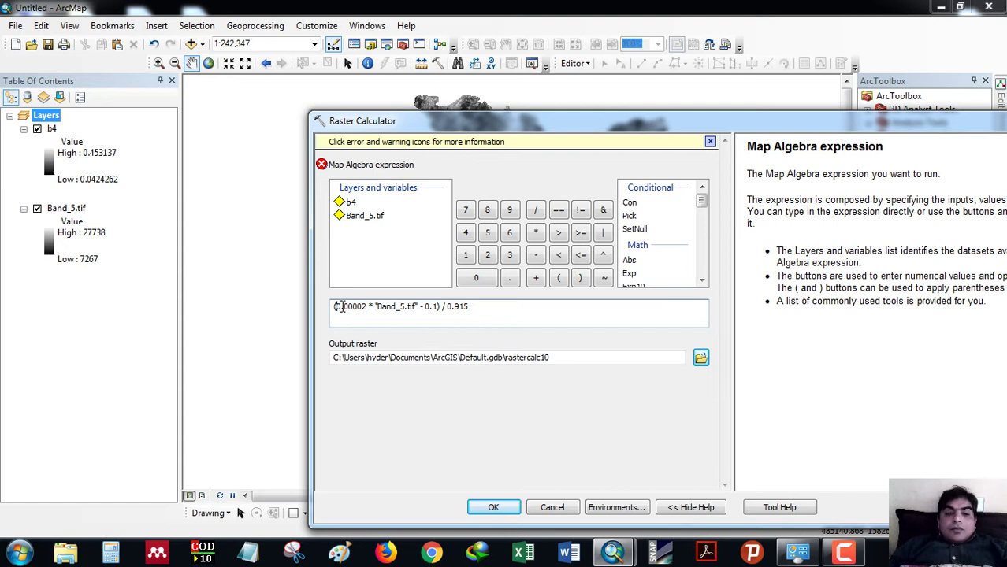
left_click(514, 357)
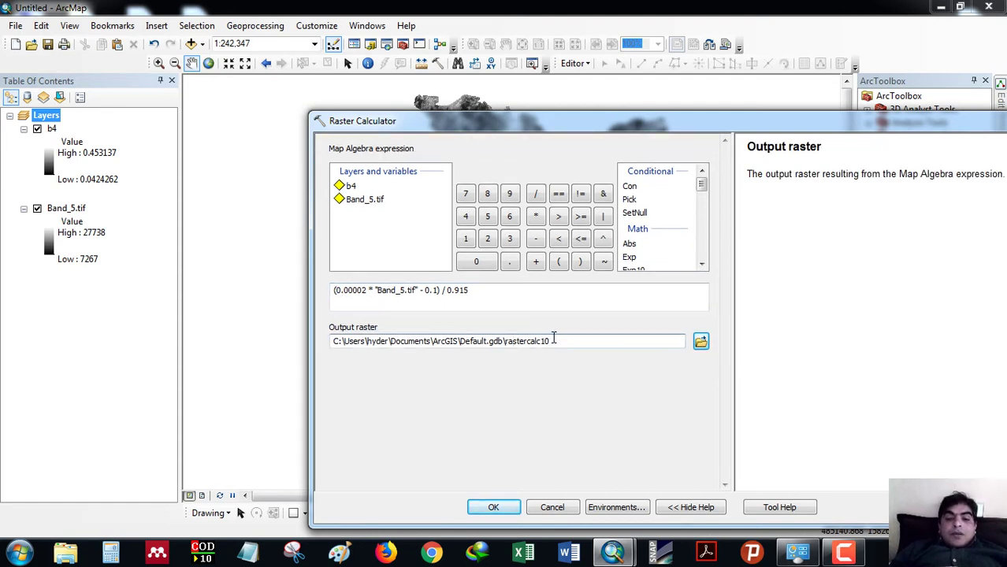
left_click_drag(554, 337, 509, 337)
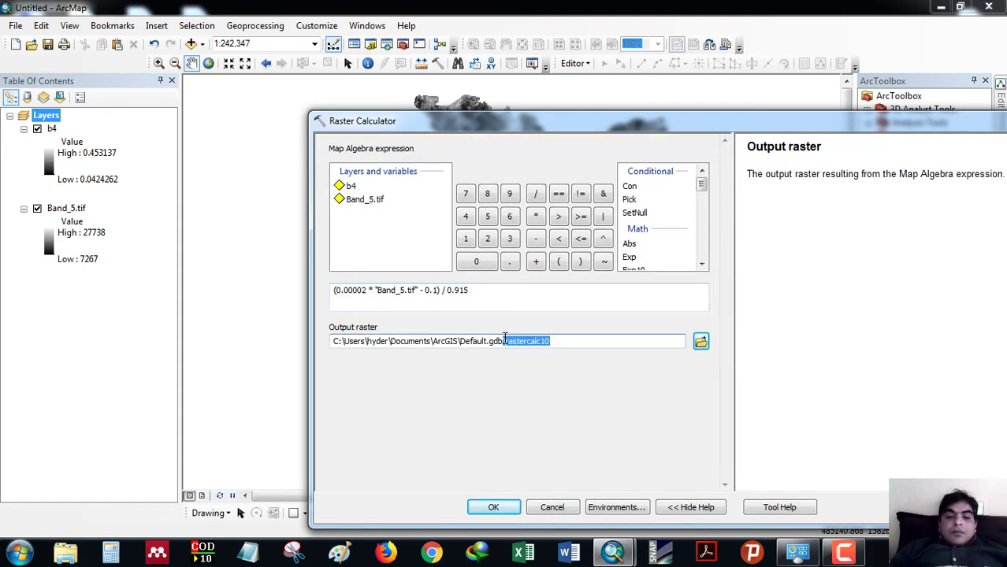
type("b5")
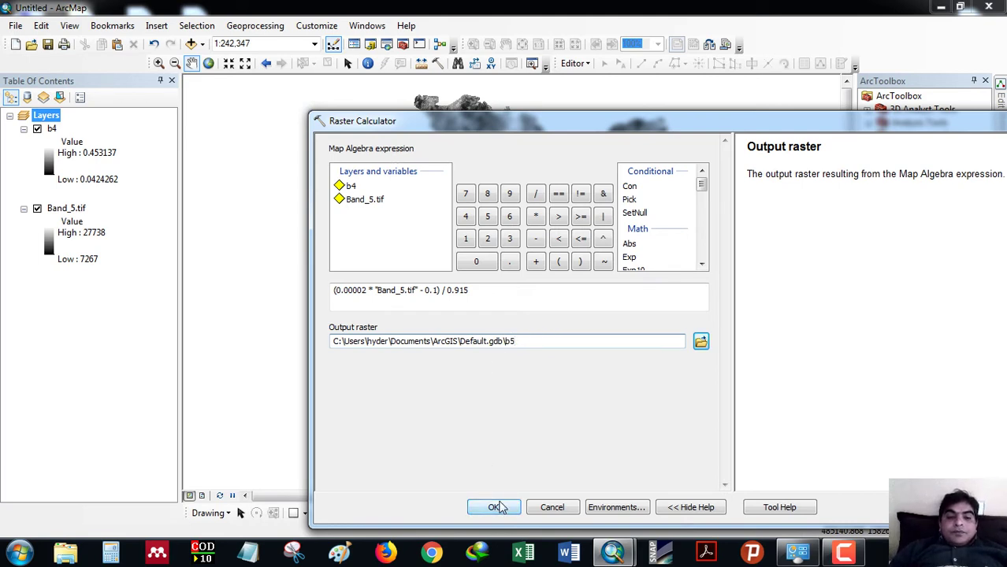
left_click(496, 507)
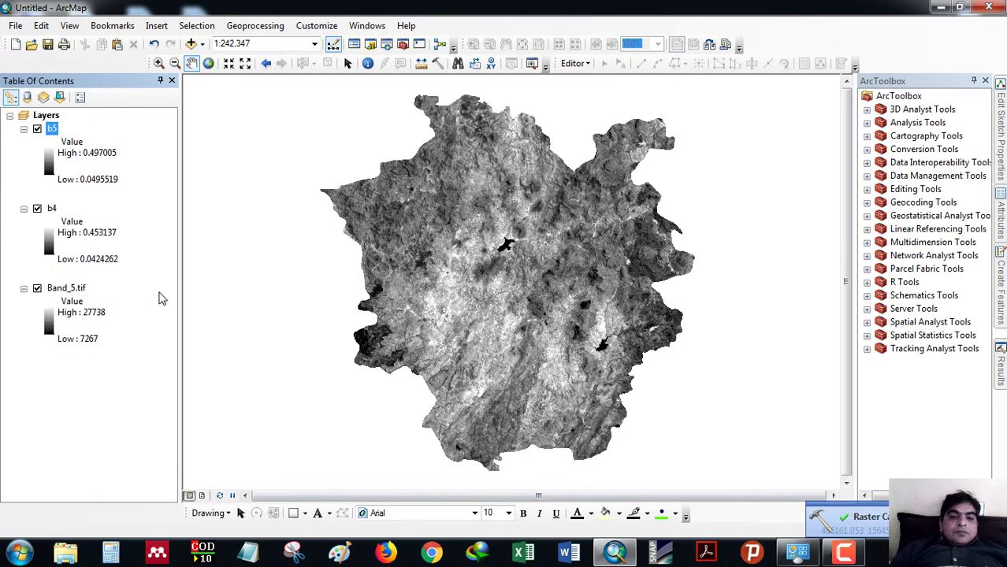
left_click(67, 289)
right_click(66, 289)
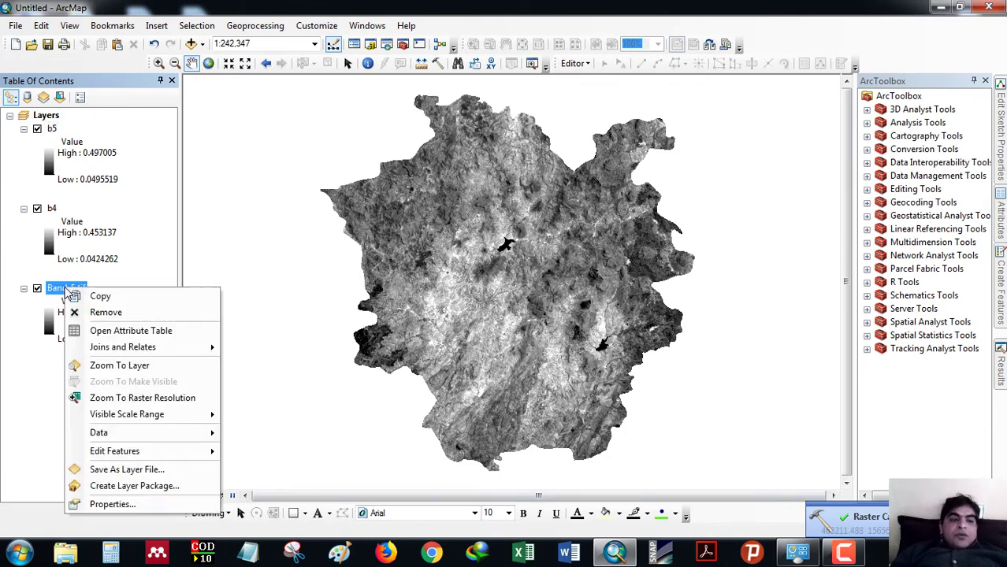
left_click(111, 313)
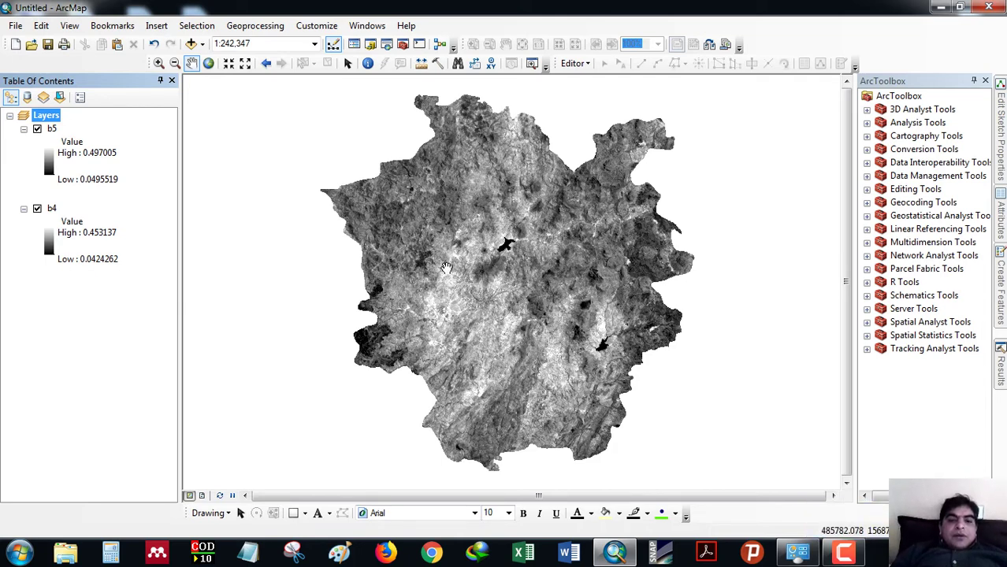
left_click(51, 128)
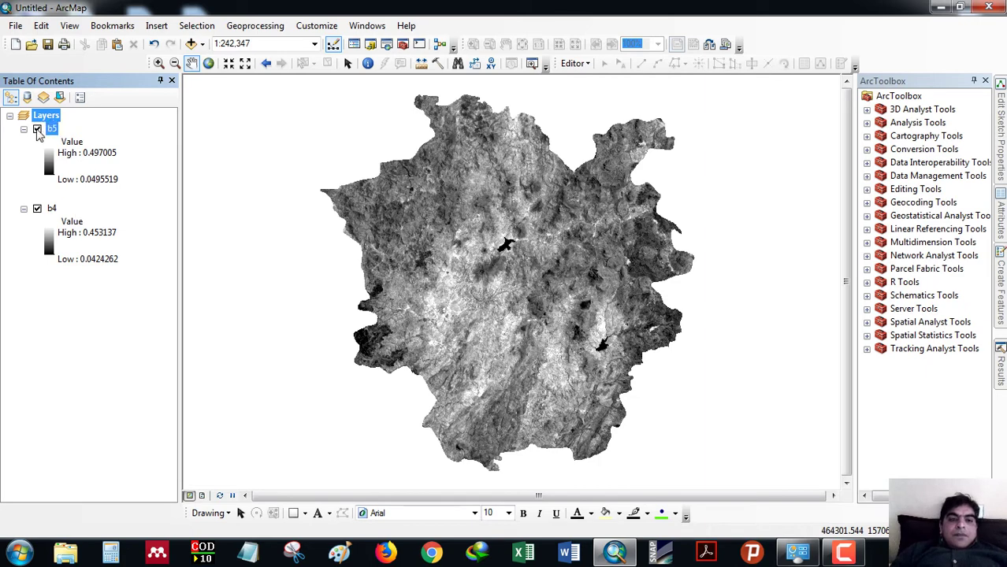
left_click(37, 131)
left_click(37, 131)
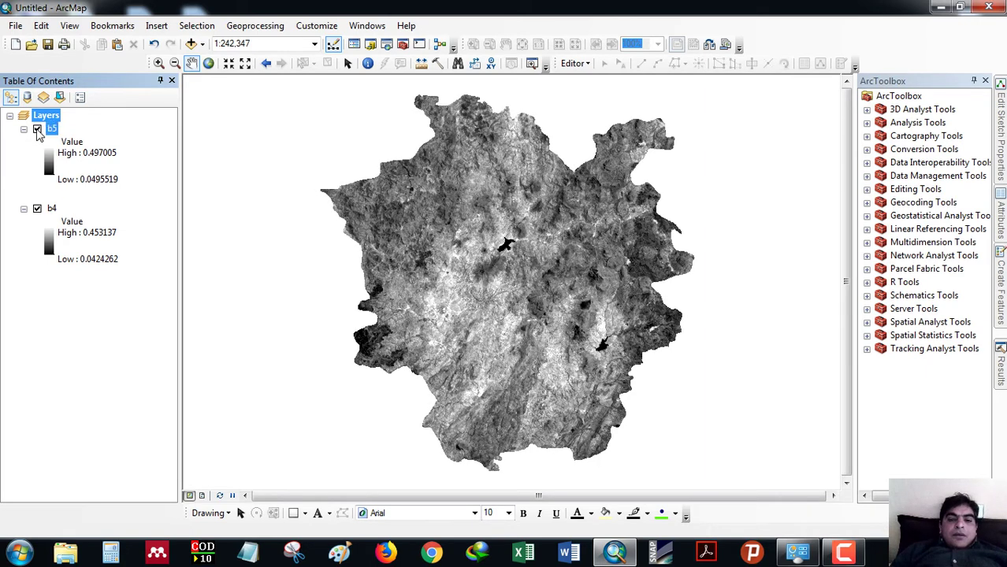
left_click(37, 130)
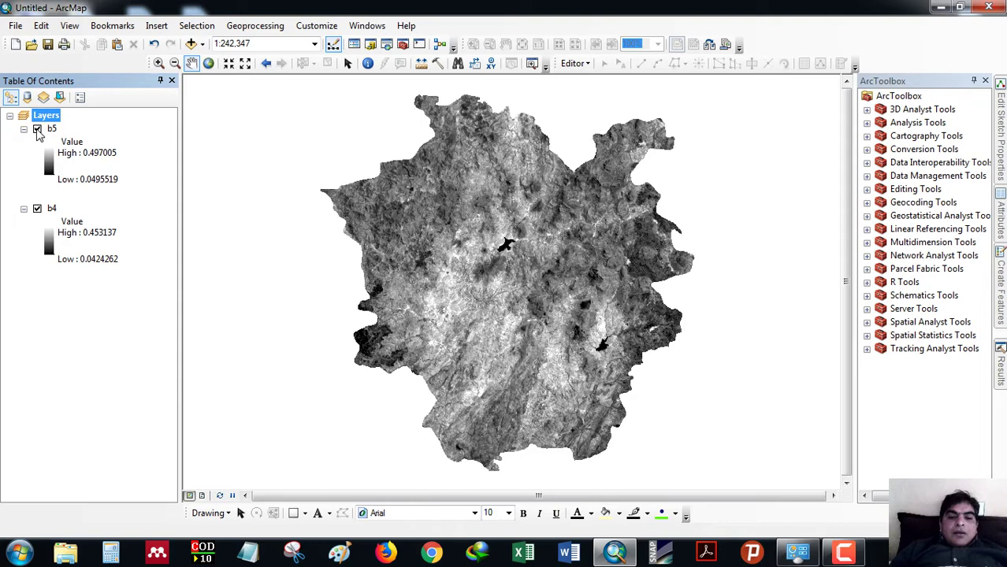
left_click_drag(464, 314, 441, 314)
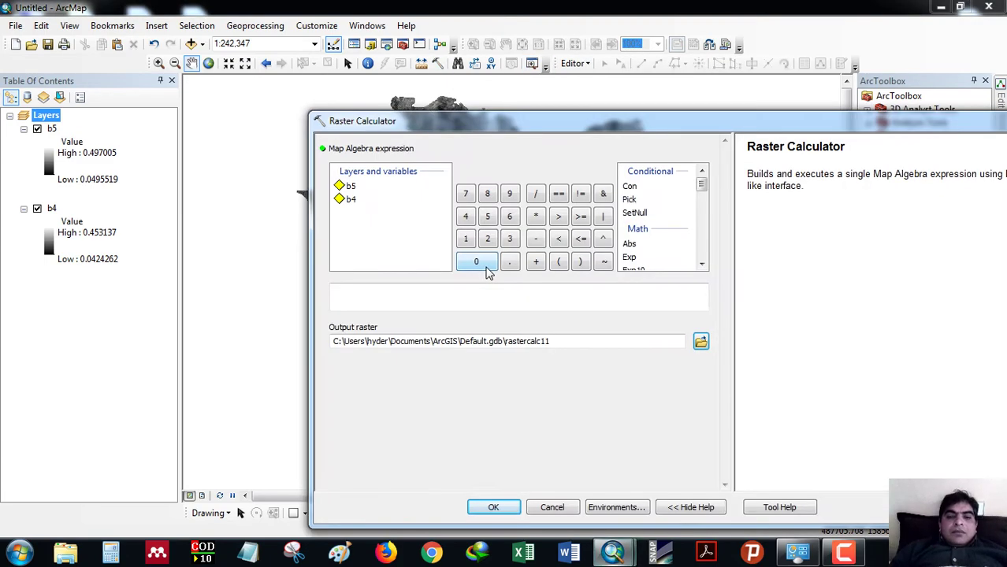
- Enter the numerator ("b5" - "b4") / in the map algebra expression
left_click(455, 304)
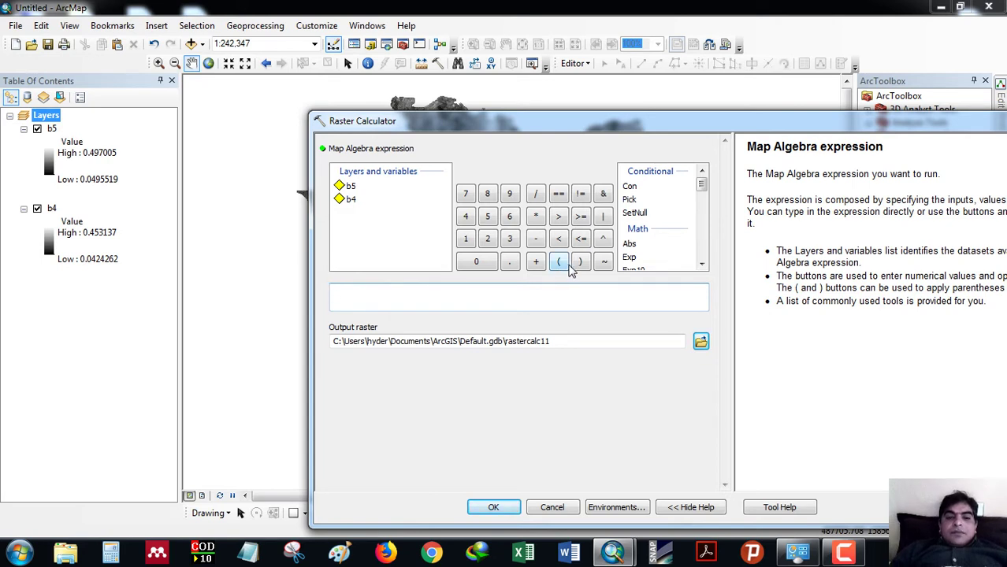
left_click(567, 267)
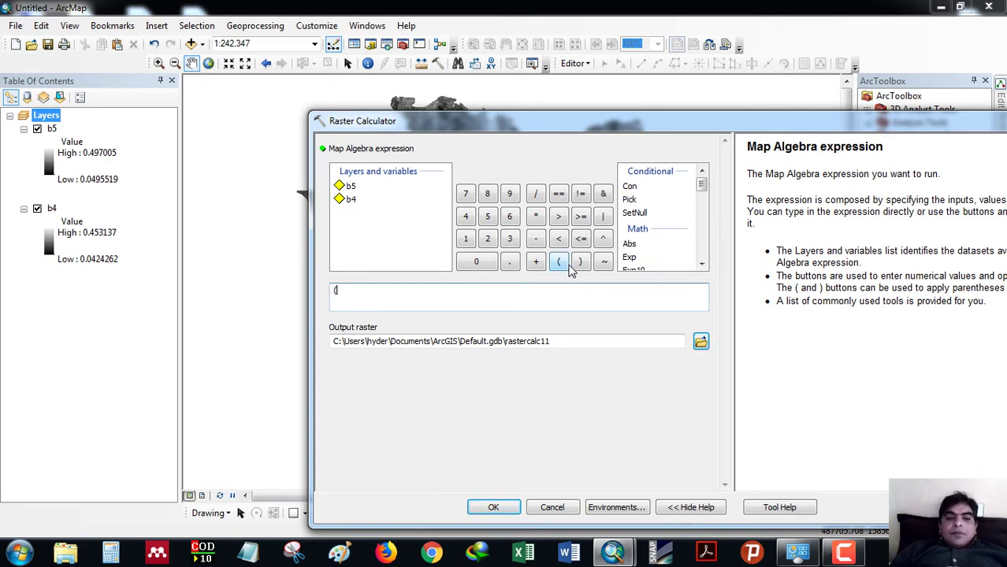
double_click(350, 187)
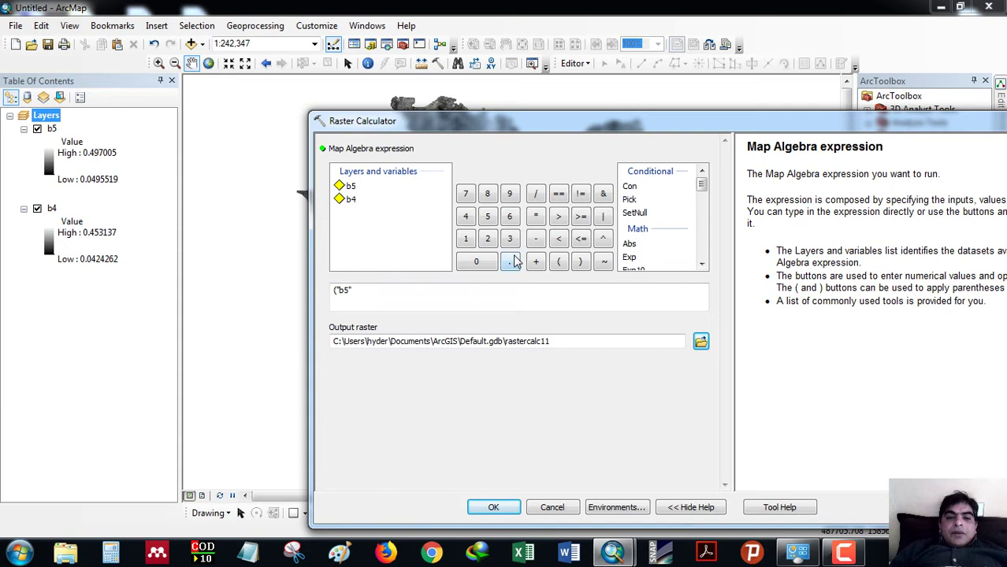
left_click(534, 241)
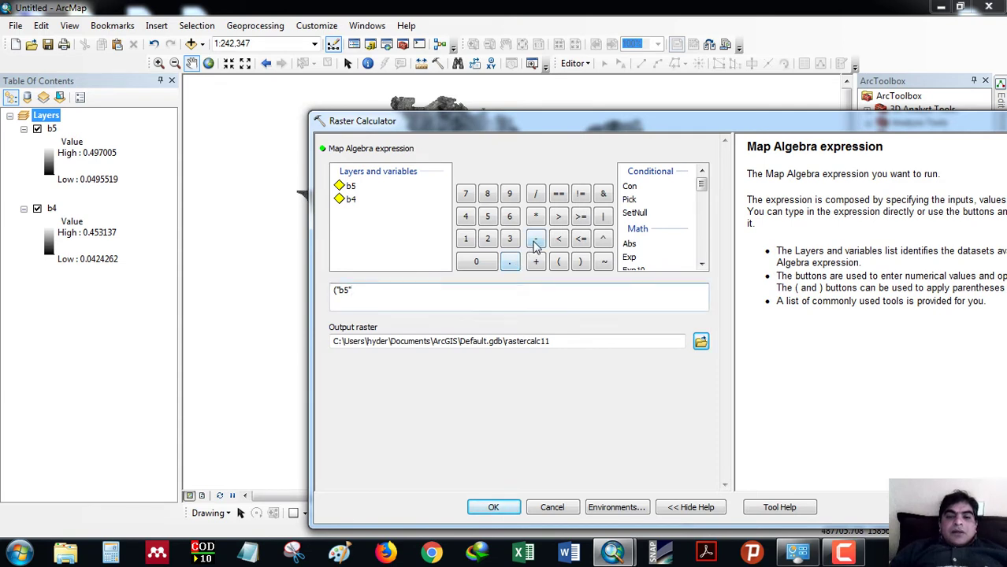
double_click(350, 200)
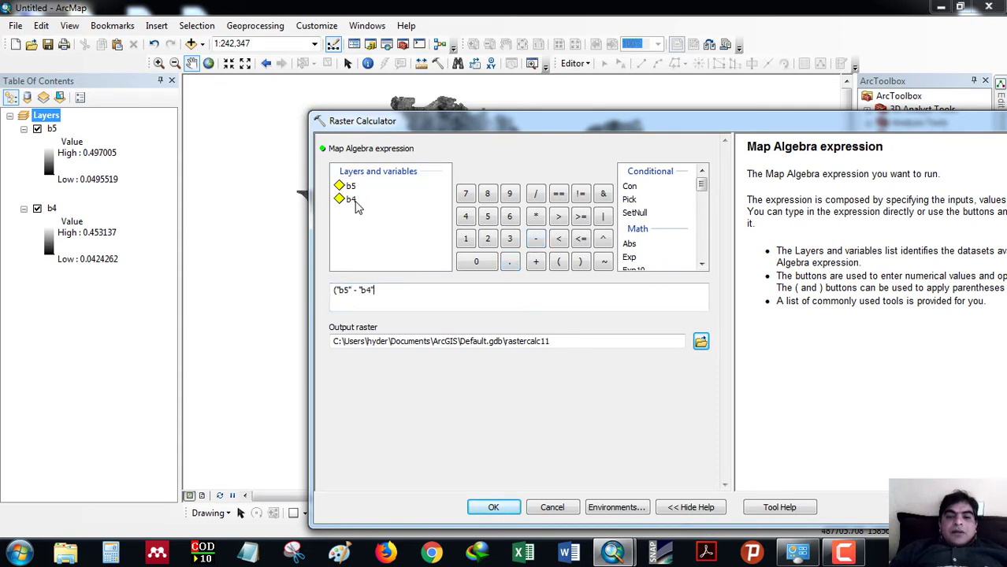
left_click(580, 260)
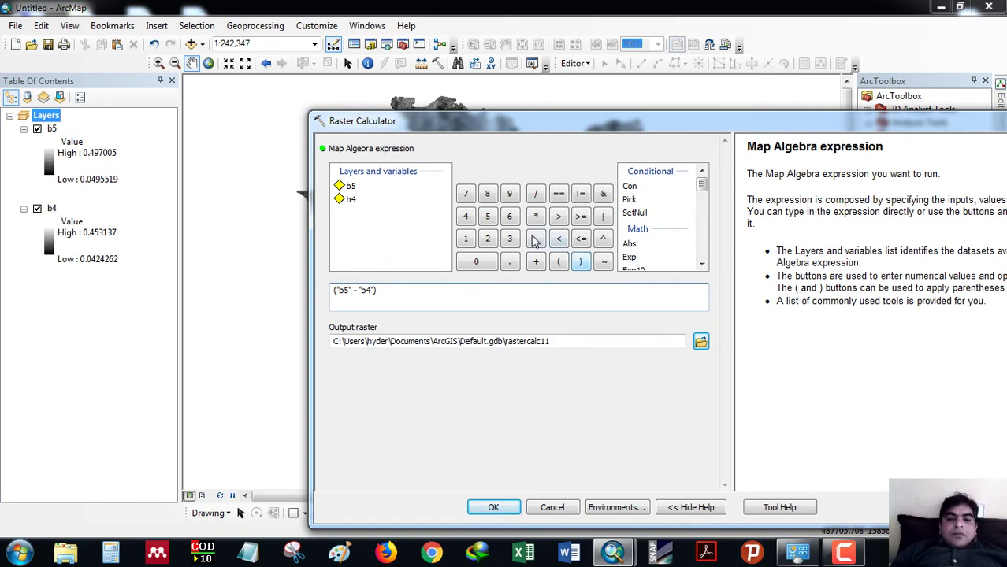
left_click(535, 195)
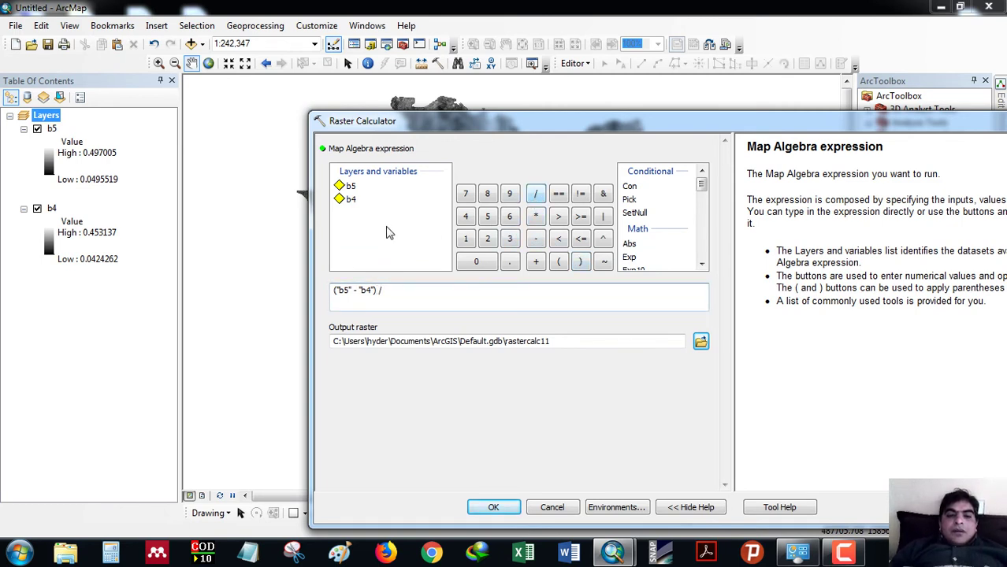
- Add the ("b5" + "b4") denominator, name the output ndvi, and run it
left_click(559, 262)
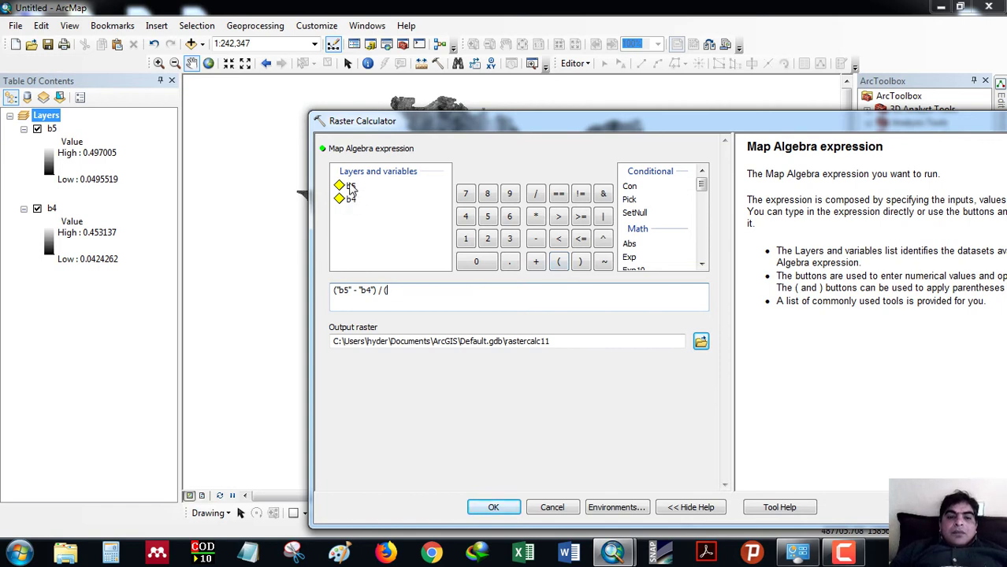
double_click(351, 187)
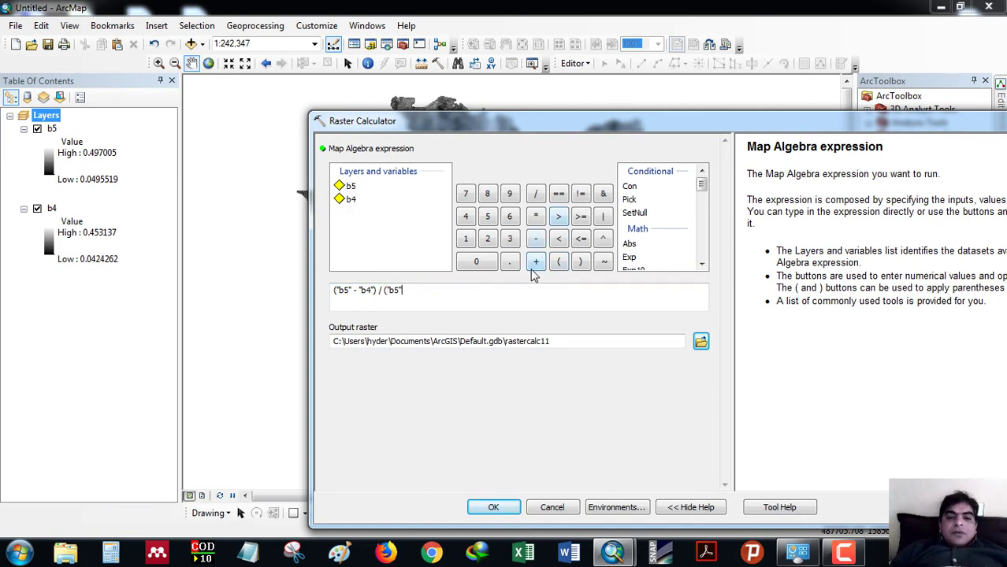
left_click(535, 263)
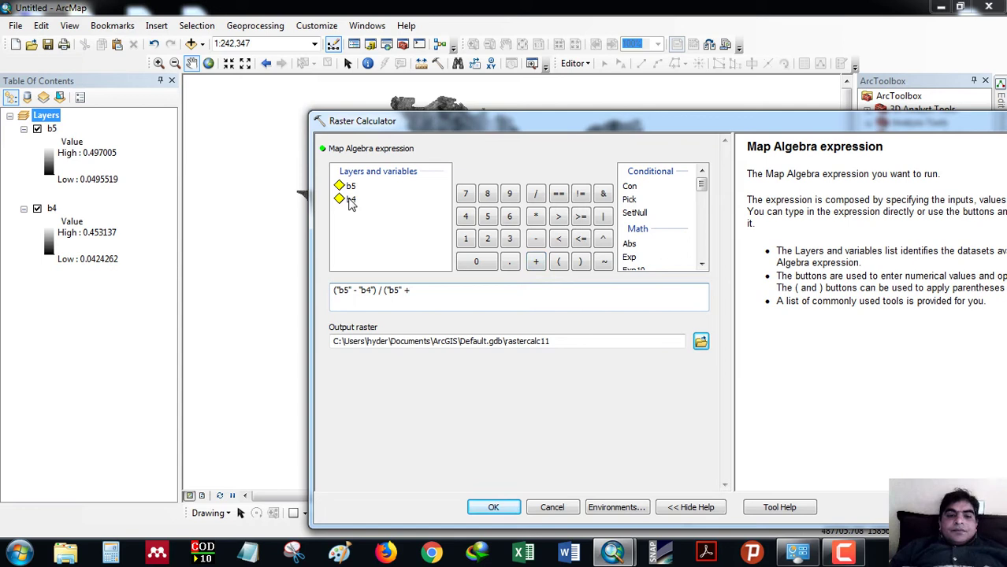
left_click(351, 201)
double_click(351, 202)
left_click(584, 263)
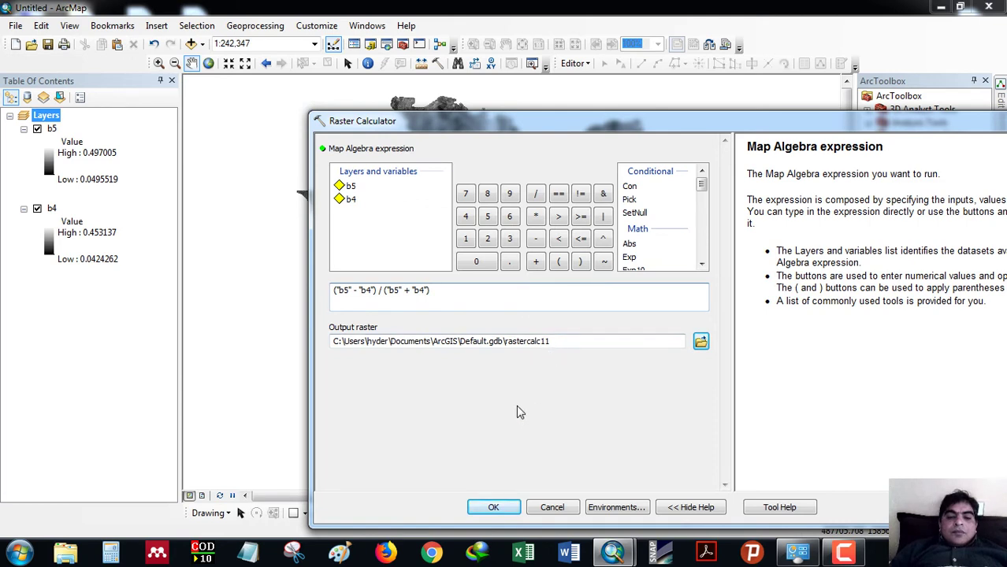
left_click_drag(551, 341, 507, 341)
type("ndvi")
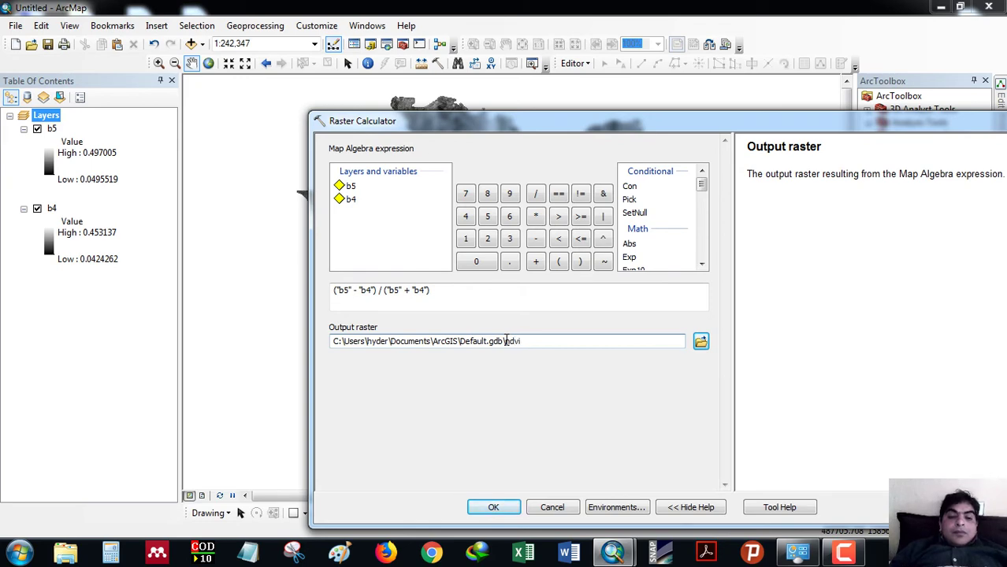
left_click(492, 508)
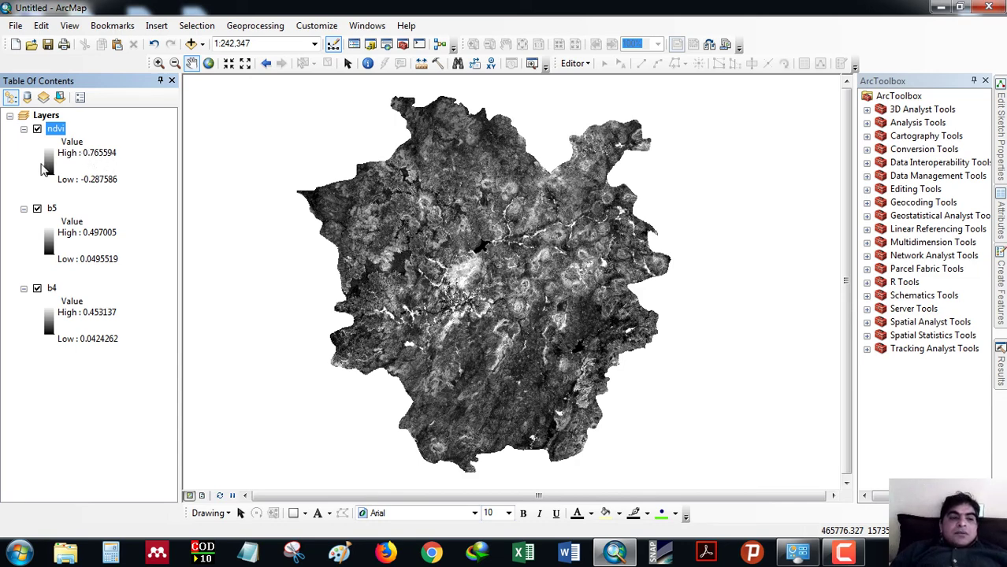
- Apply the red-yellow-green colour ramp to the ndvi layer's symbology
double_click(49, 168)
left_click(138, 208)
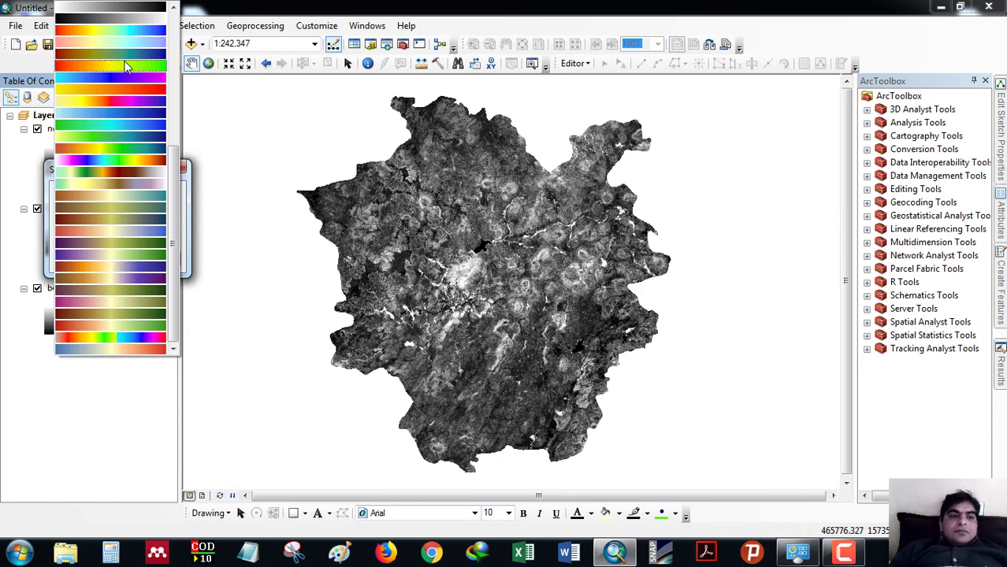
left_click(123, 63)
left_click(81, 260)
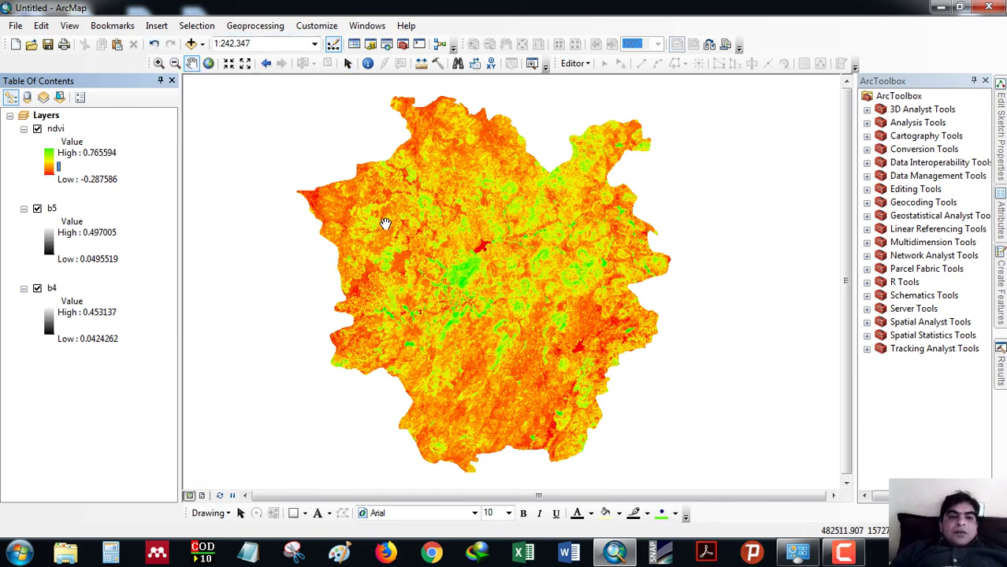
left_click(158, 65)
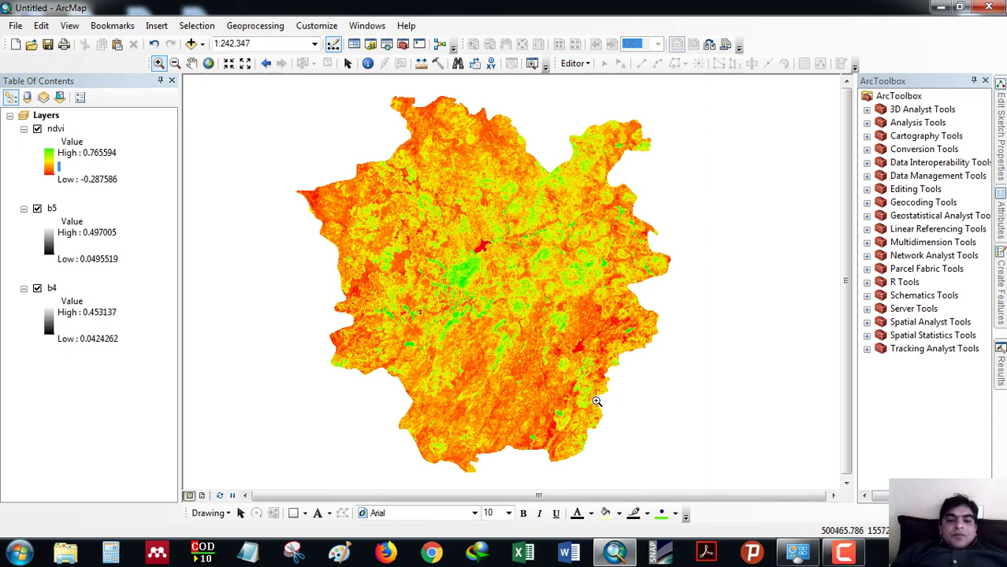
left_click_drag(398, 231, 608, 390)
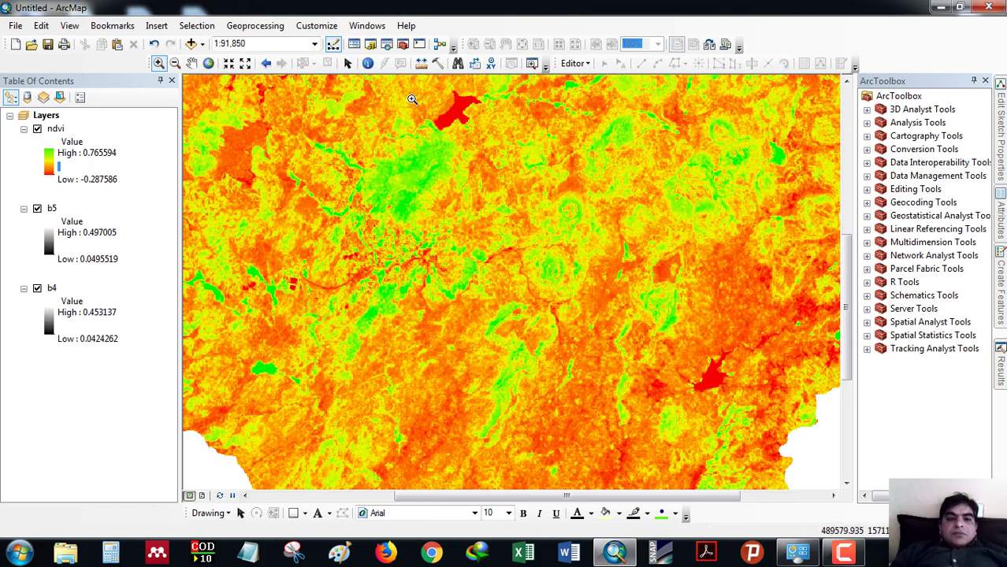
left_click_drag(402, 94, 533, 127)
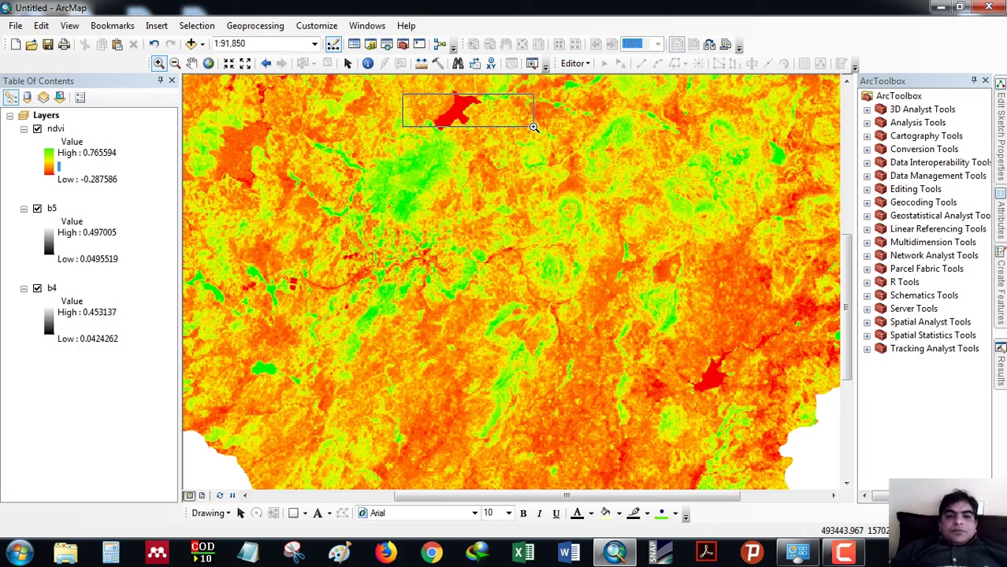
left_click_drag(533, 127, 533, 128)
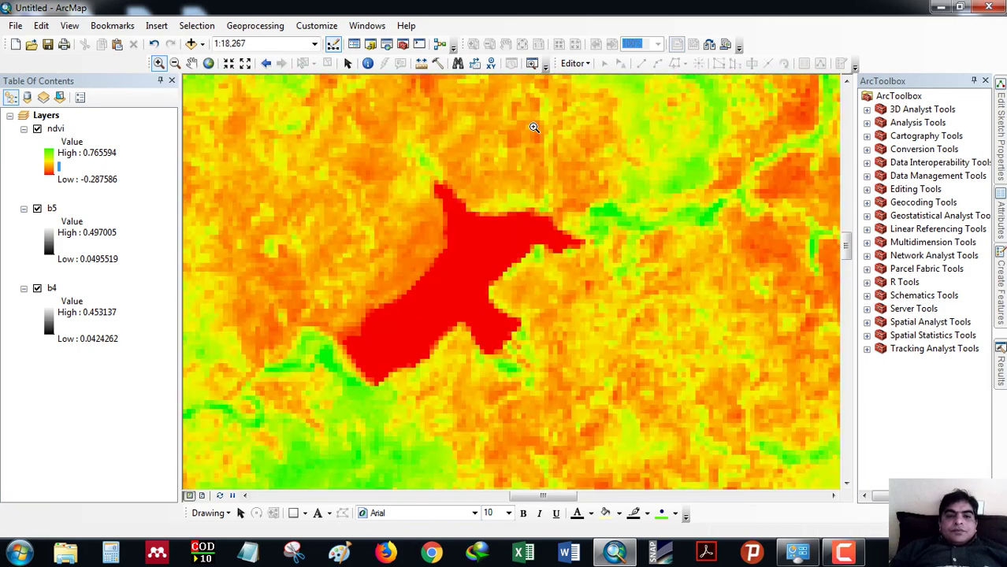
right_click(378, 203)
left_click(423, 211)
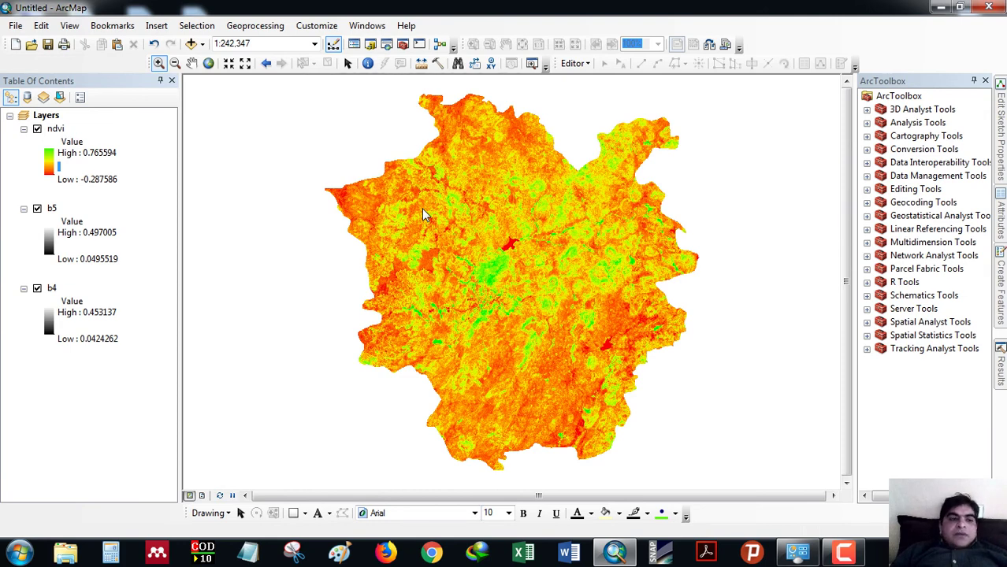
left_click(55, 405)
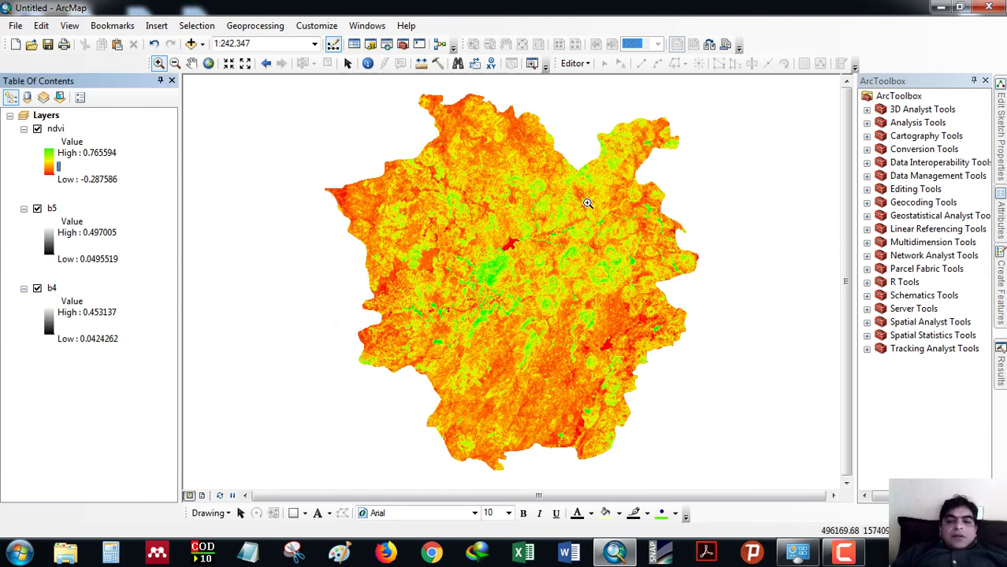